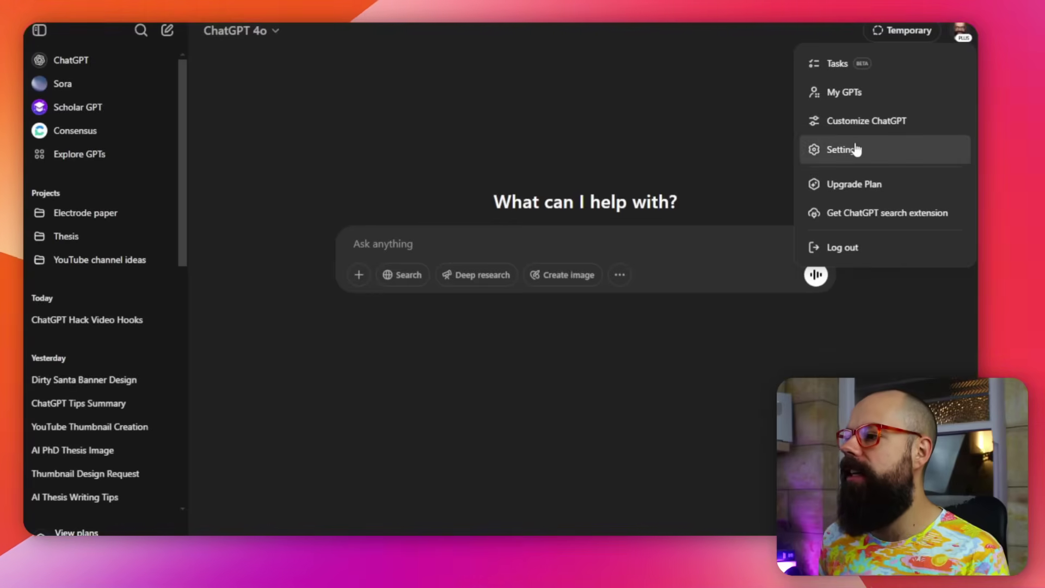
# Go to Settings, then Personalization, and open the Manage memories list of saved memories
pyautogui.click(857, 148)
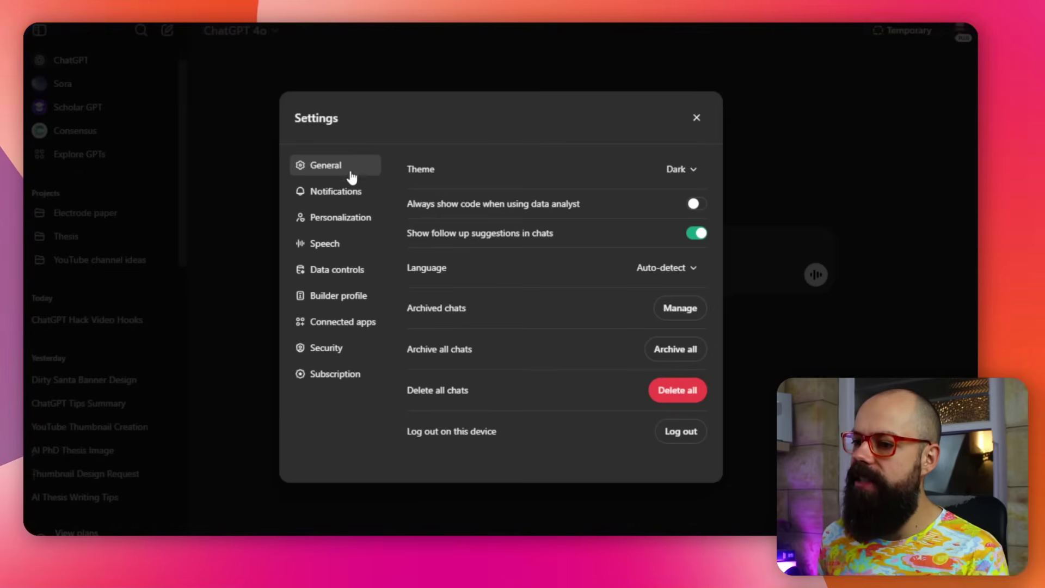
pyautogui.click(353, 219)
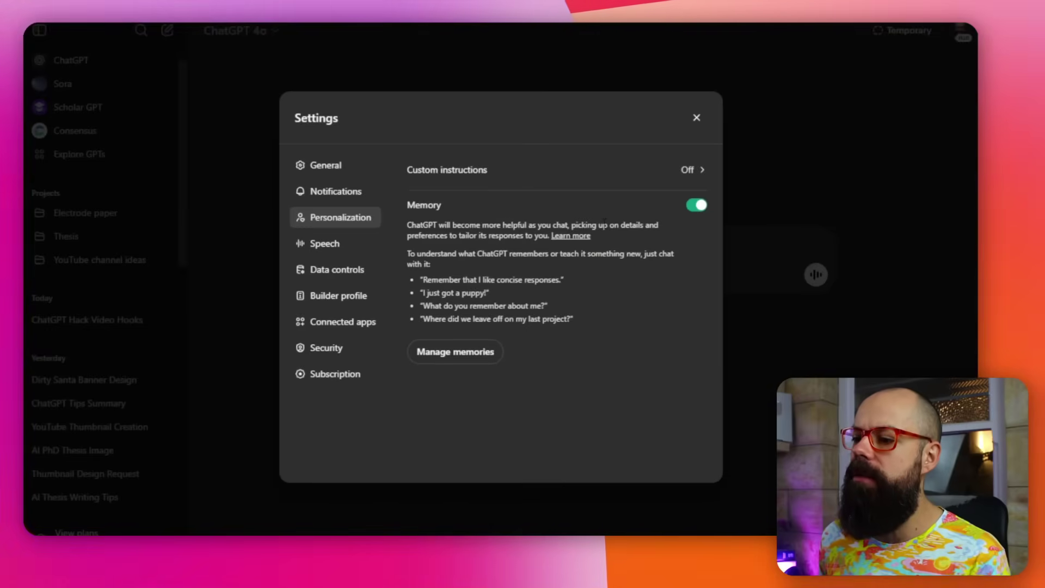
pyautogui.click(479, 357)
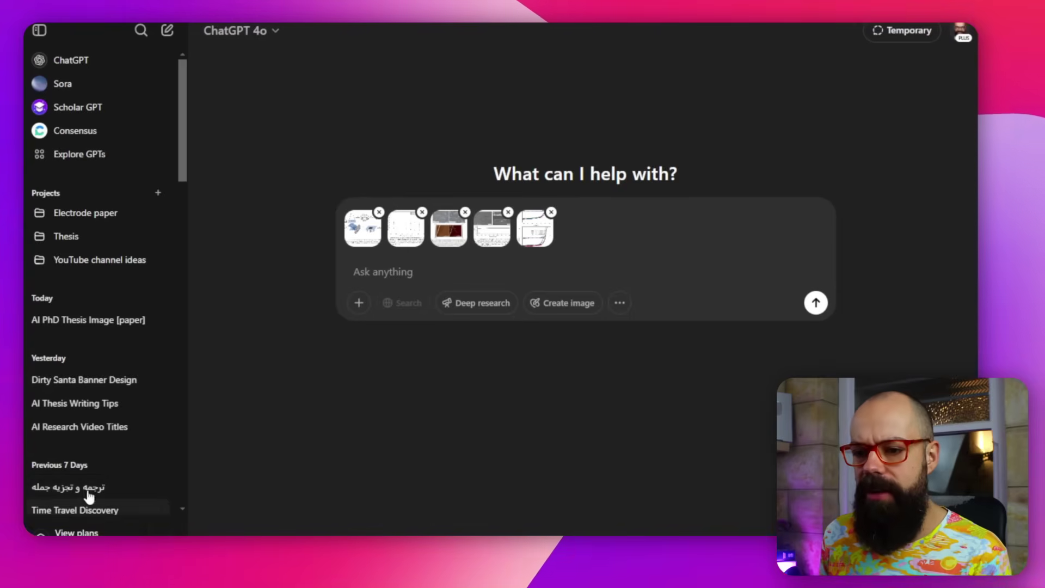
# Rename the AI PhD Thesis Image [paper] chat, replacing its title with '[personal]'
pyautogui.click(158, 321)
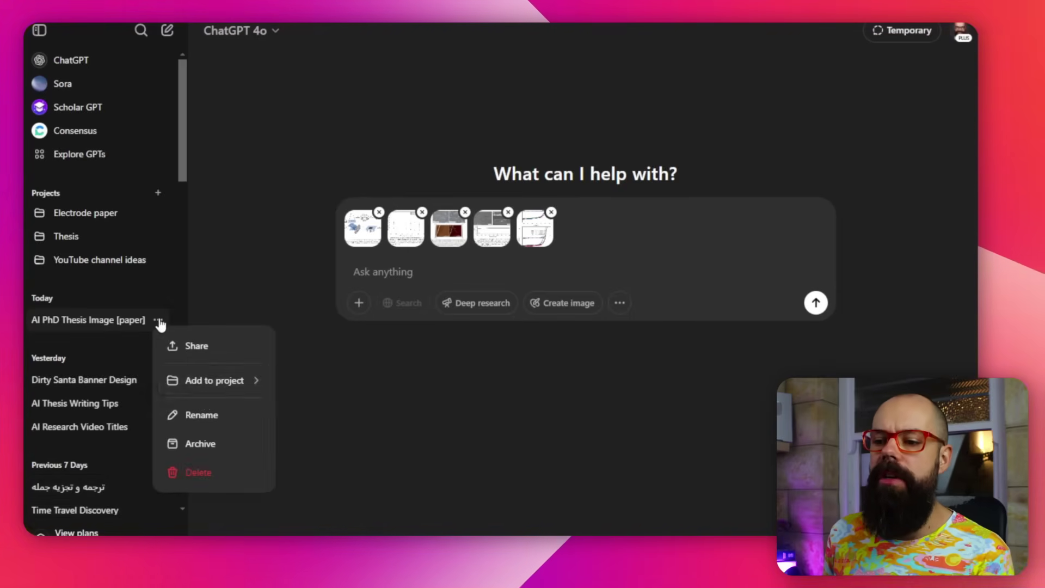
pyautogui.click(202, 416)
pyautogui.hotkey('ctrl', 'a')
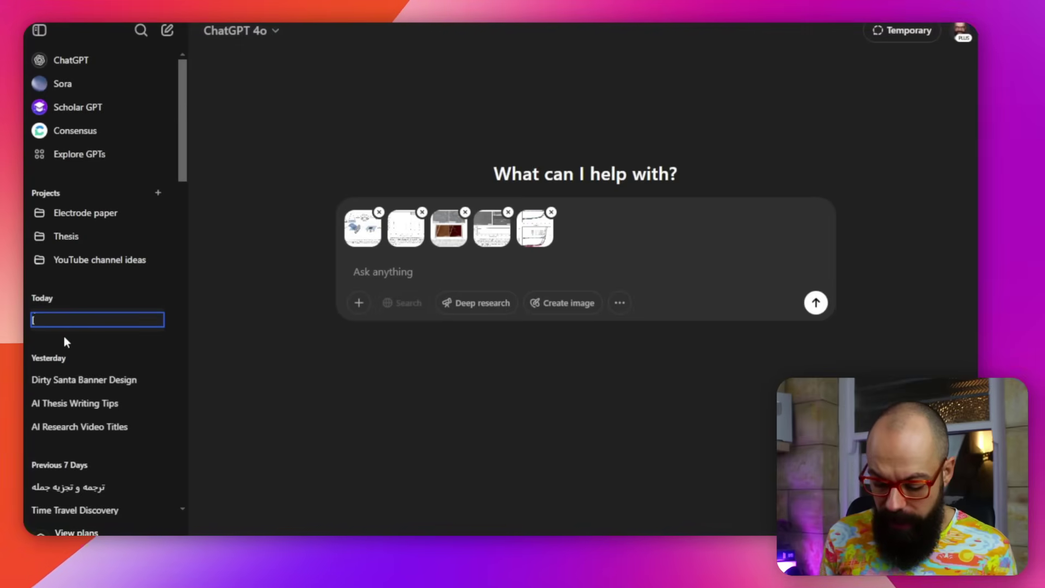
pyautogui.write('personal]')
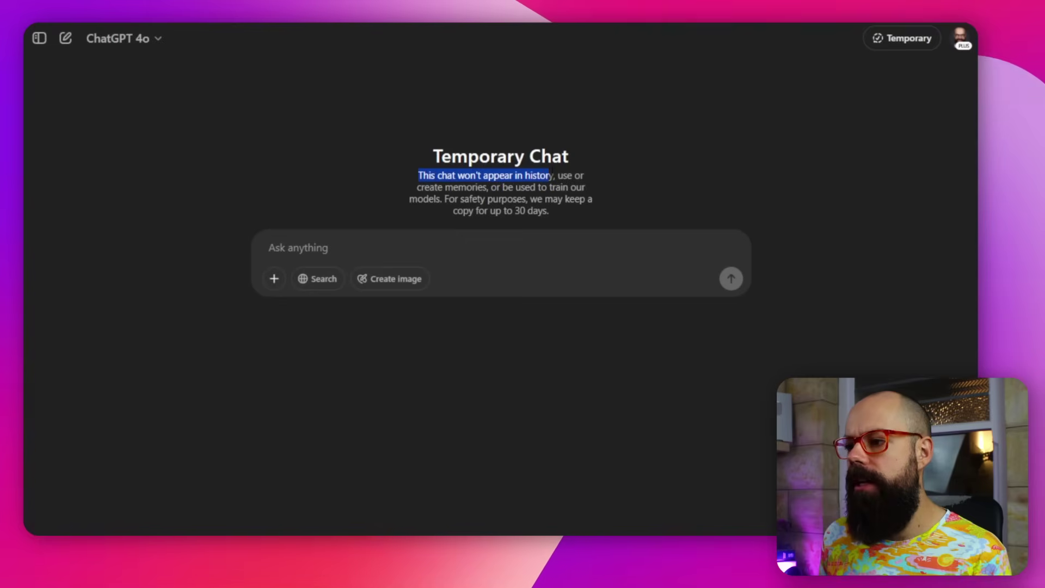
# Highlight part of the temporary chat's privacy notice, then clear the highlight
pyautogui.moveTo(491, 187); pyautogui.dragTo(530, 186)
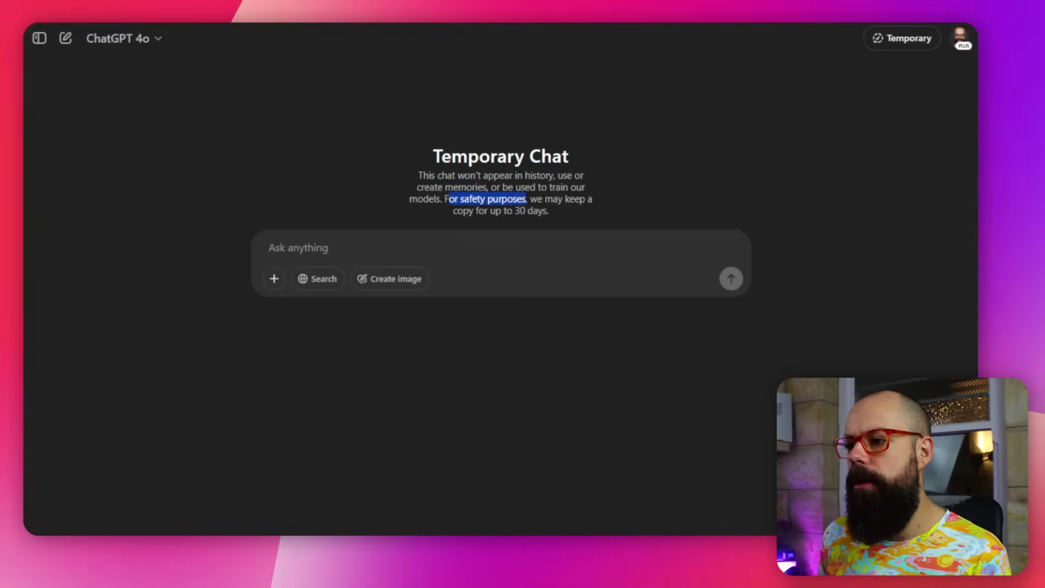
pyautogui.click(542, 199)
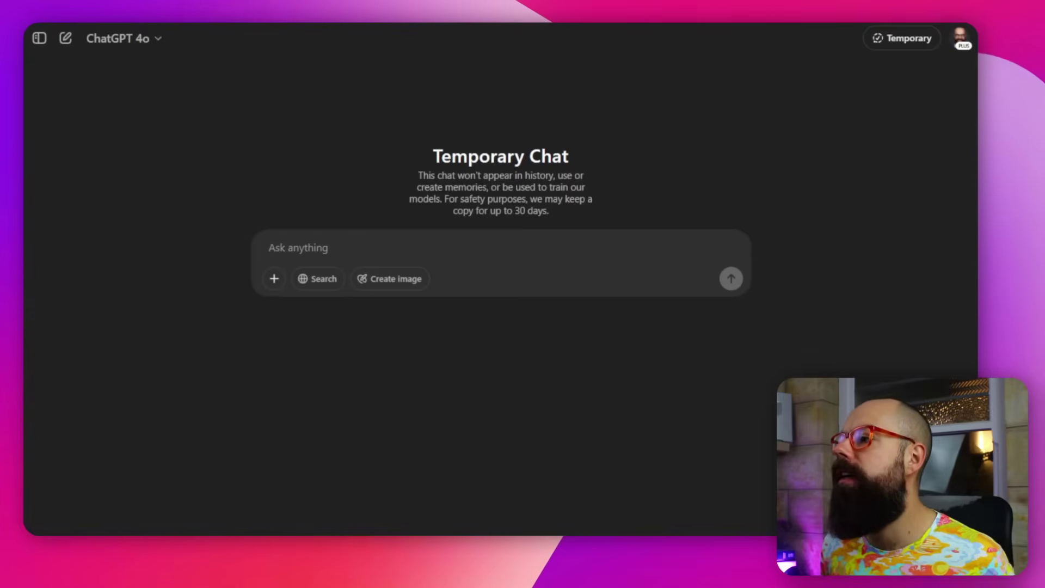
pyautogui.click(960, 40)
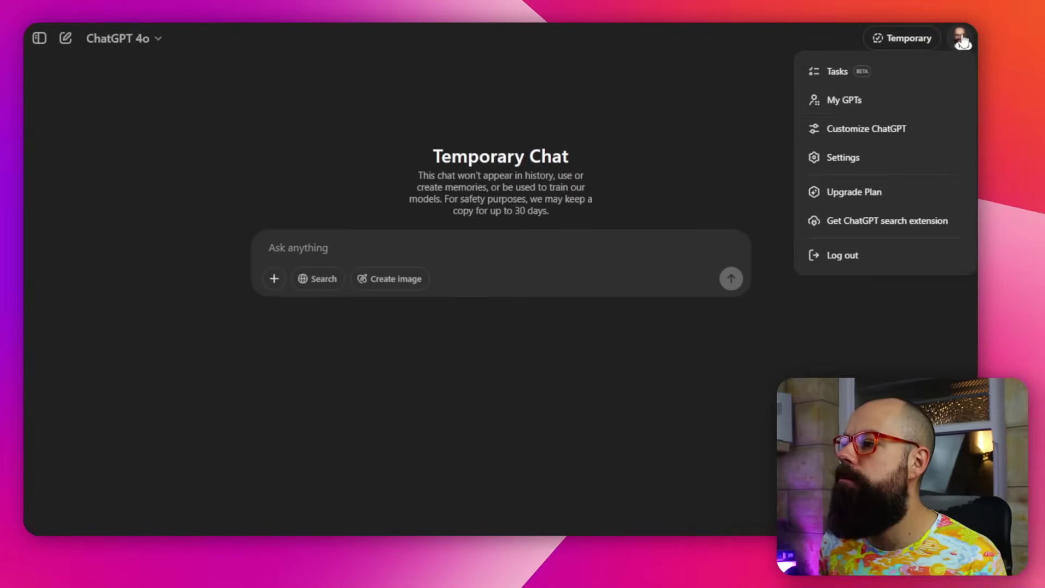
pyautogui.click(871, 129)
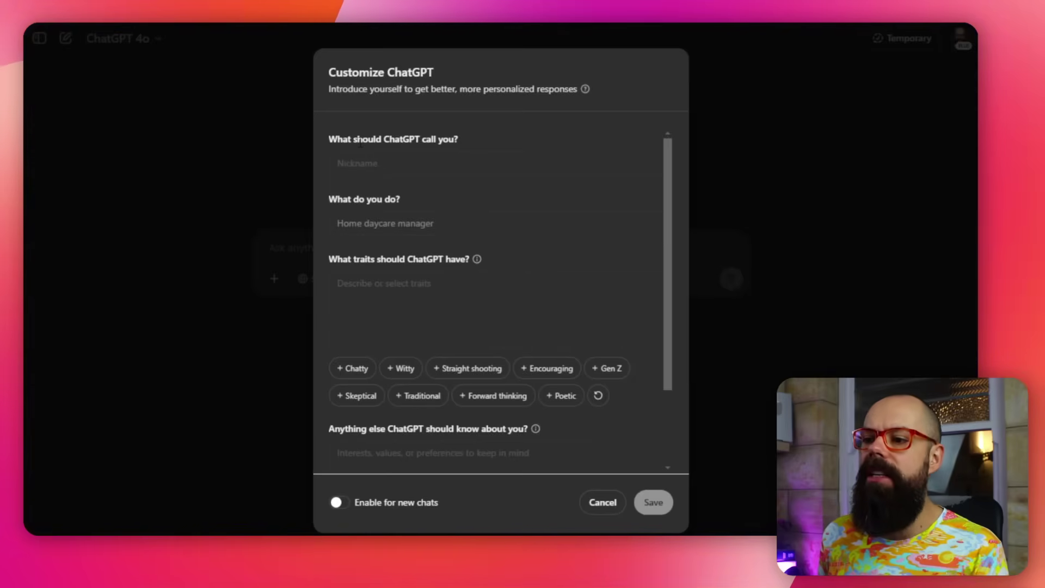
pyautogui.scroll(-1, 366, 150)
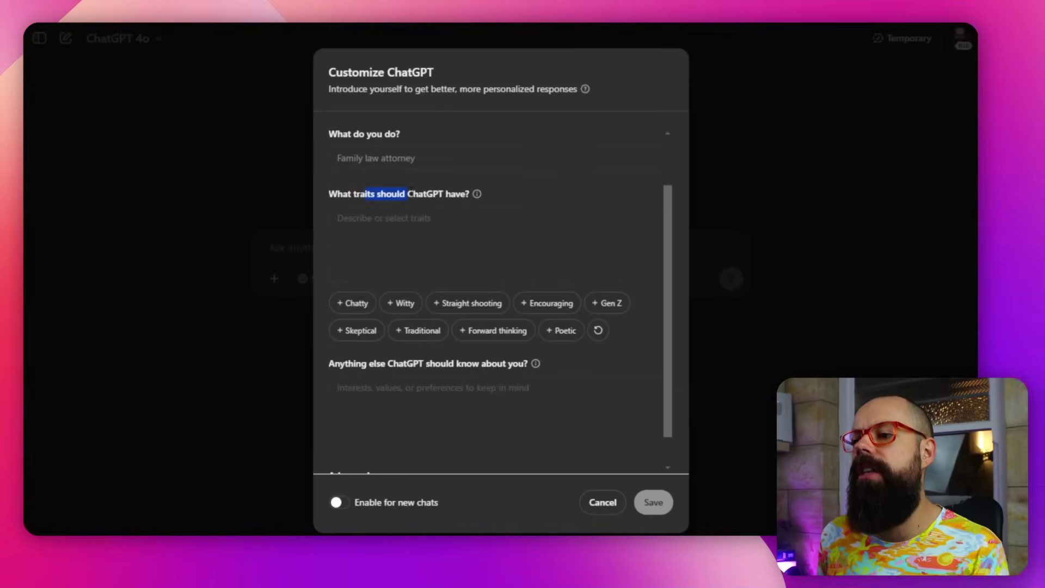
pyautogui.scroll(-1, 398, 352)
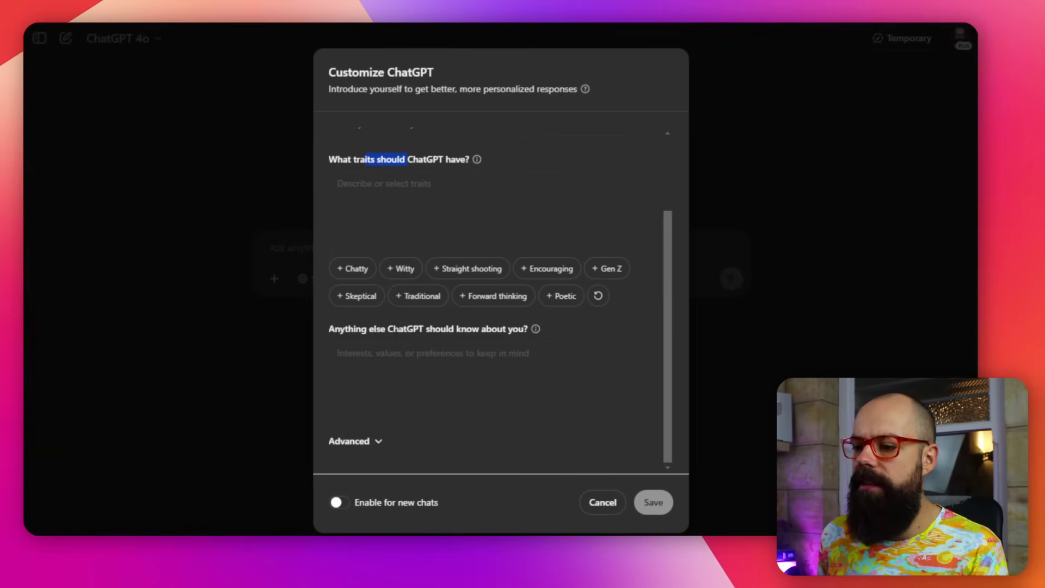
pyautogui.click(379, 442)
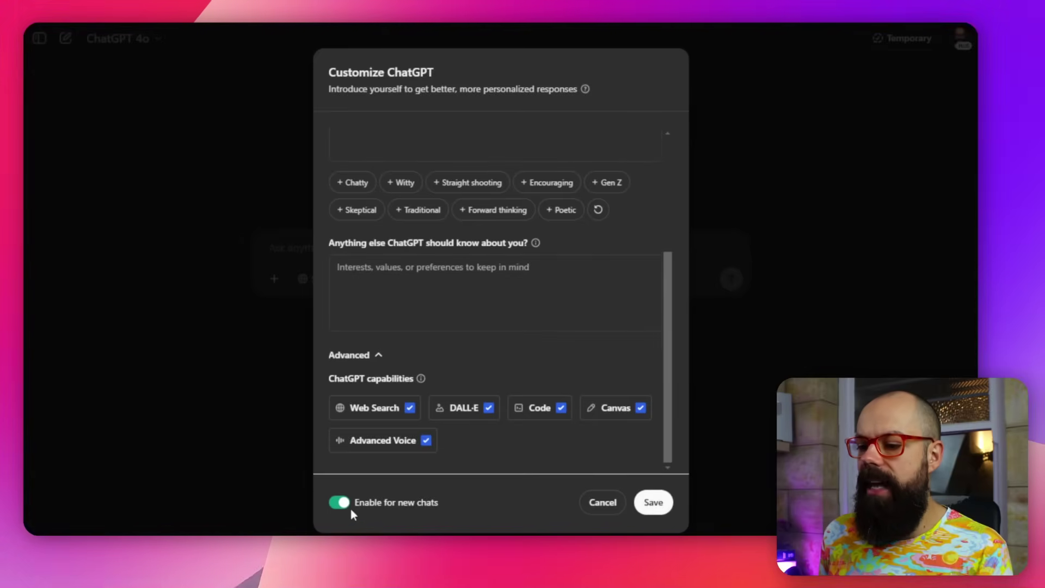
pyautogui.click(344, 504)
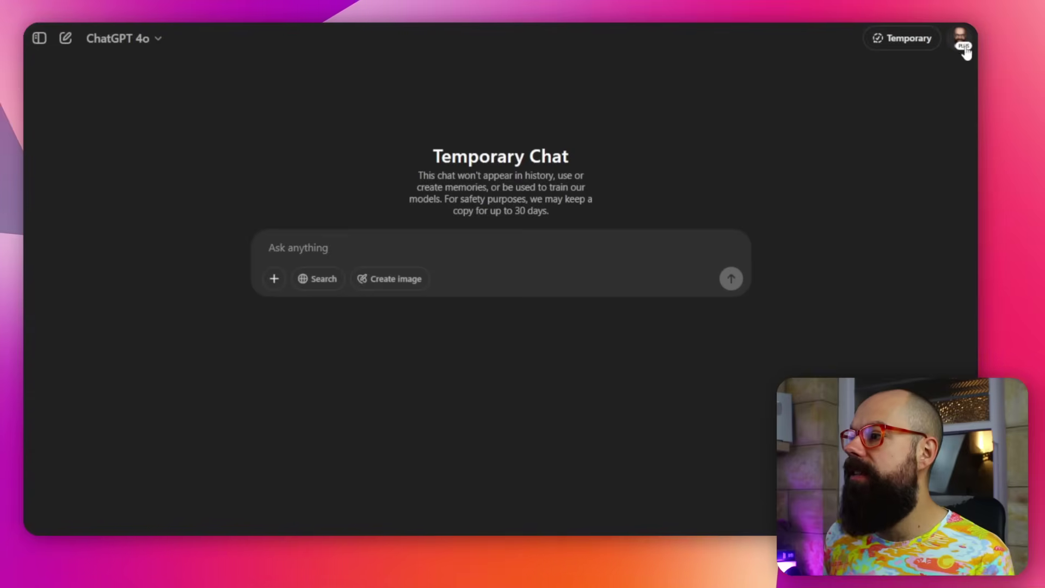
# Open Settings > Data controls and the 'Improve the model for everyone' training preference
pyautogui.click(963, 45)
pyautogui.click(860, 158)
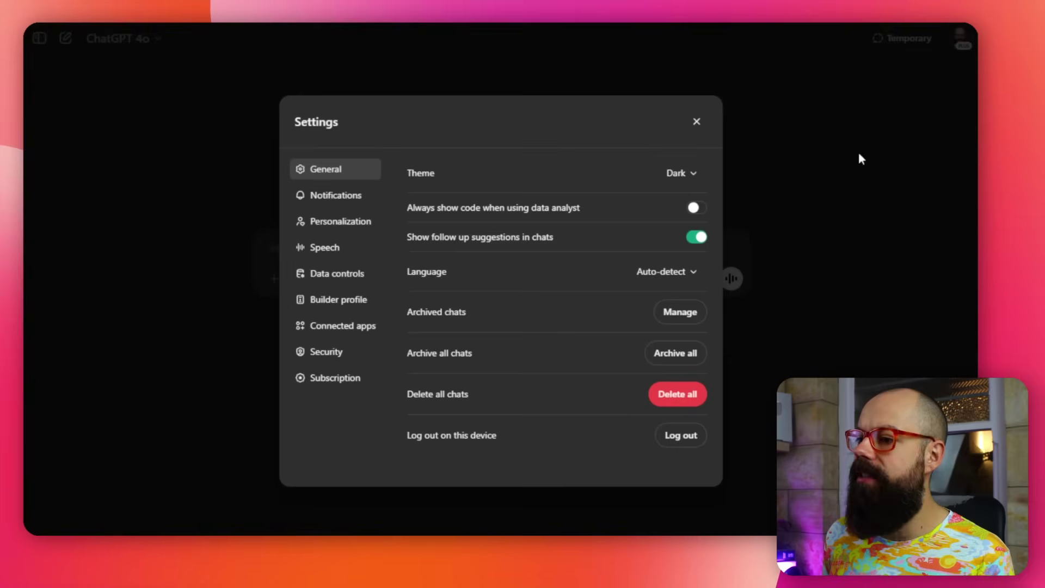
pyautogui.click(331, 221)
pyautogui.click(337, 277)
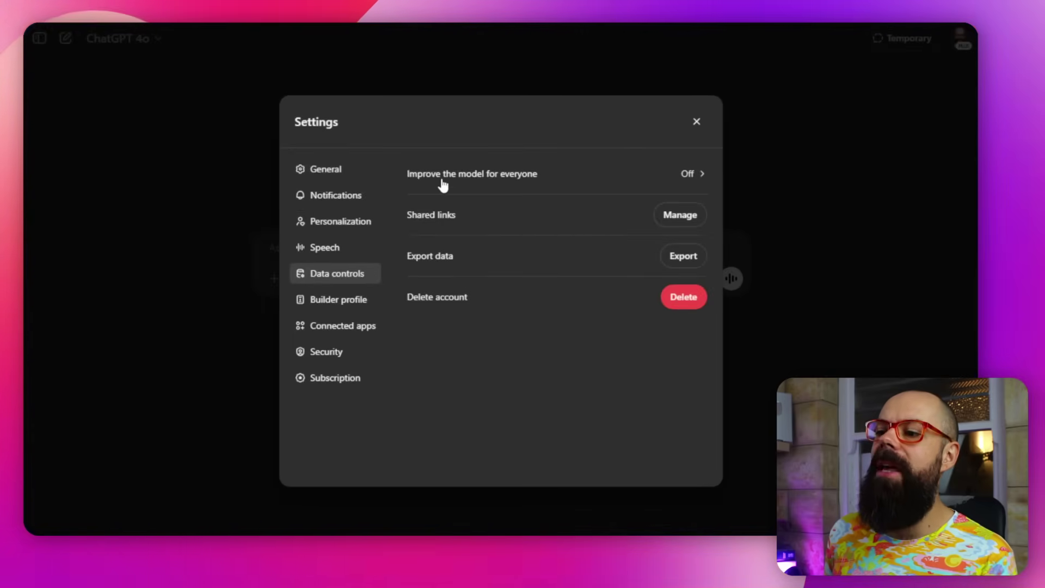
pyautogui.click(469, 188)
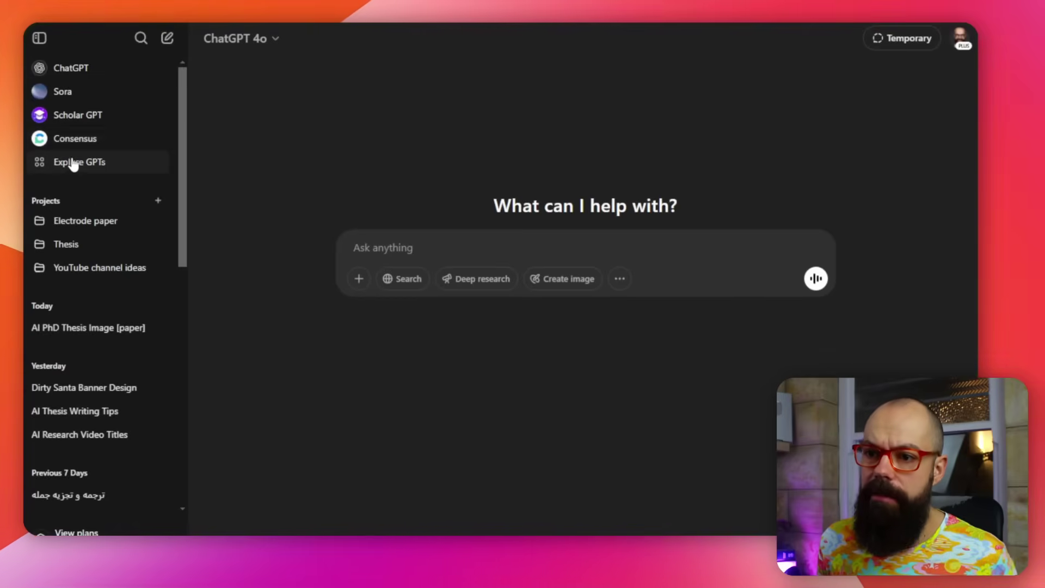
# Browse the Education GPTs, open Academic Researcher, and start a new project
pyautogui.click(72, 165)
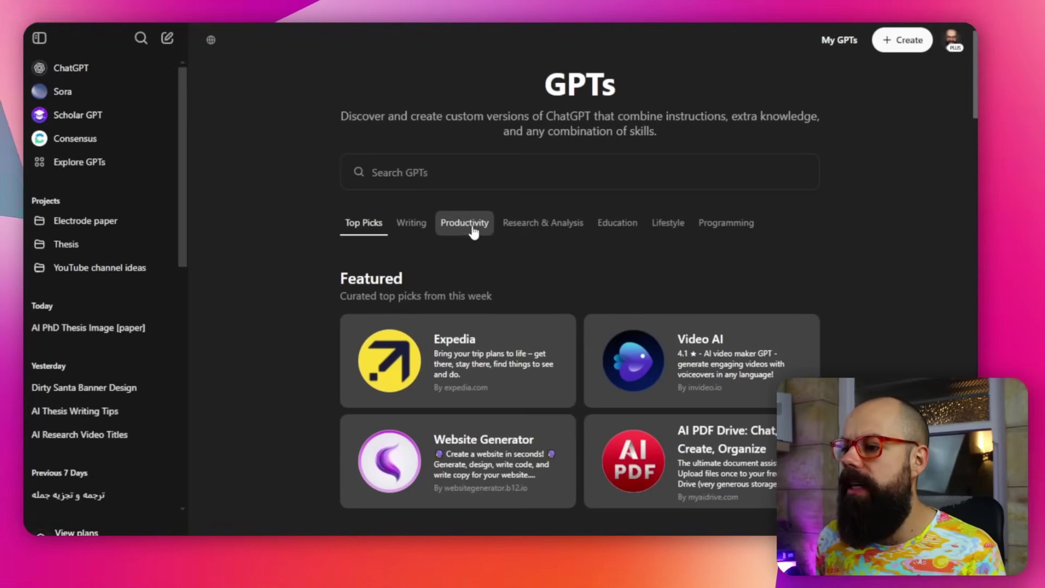
pyautogui.click(619, 223)
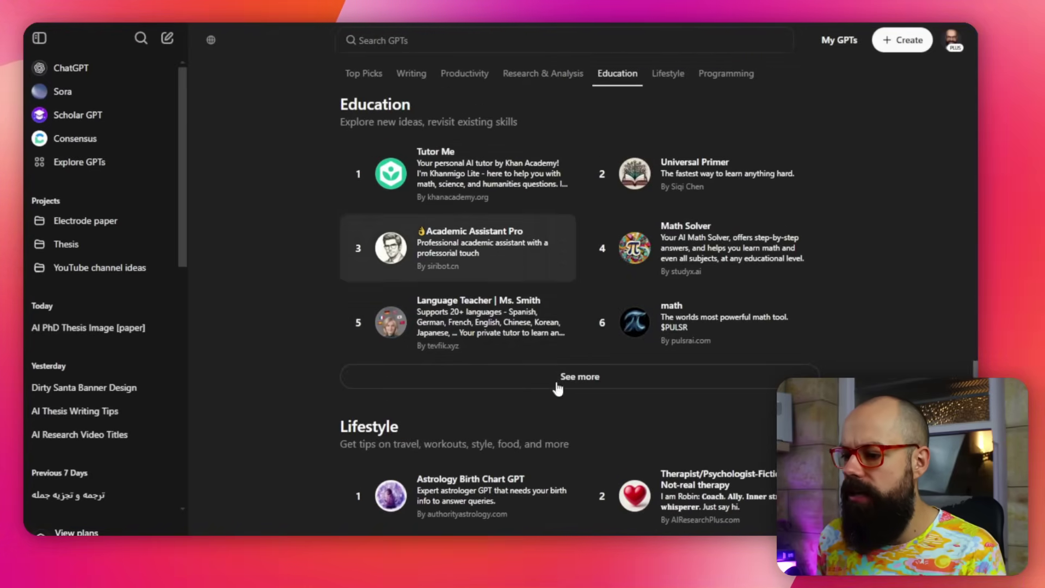
pyautogui.scroll(1, 531, 451)
pyautogui.scroll(15, 530, 451)
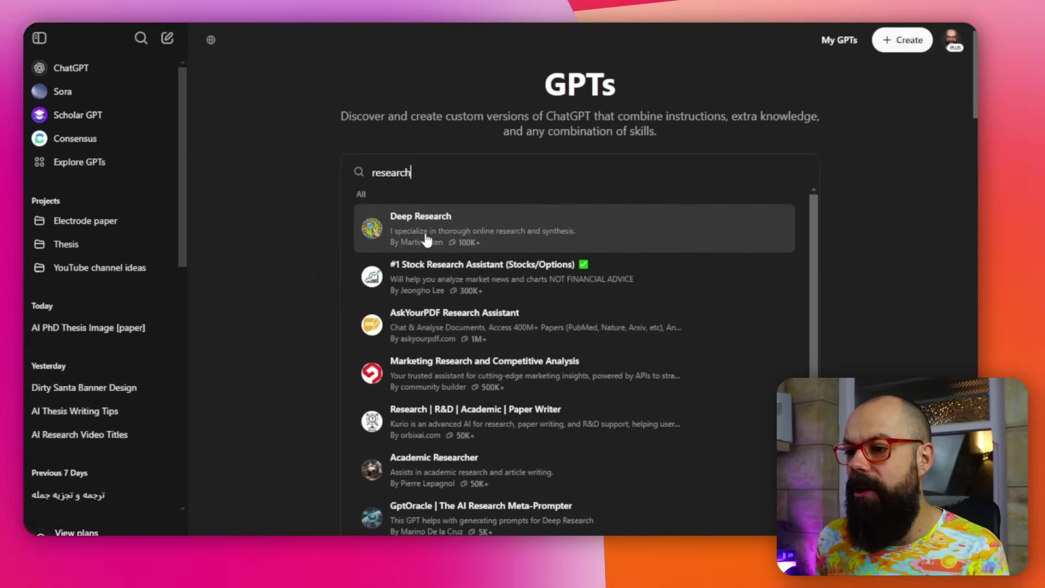
pyautogui.scroll(-2, 429, 232)
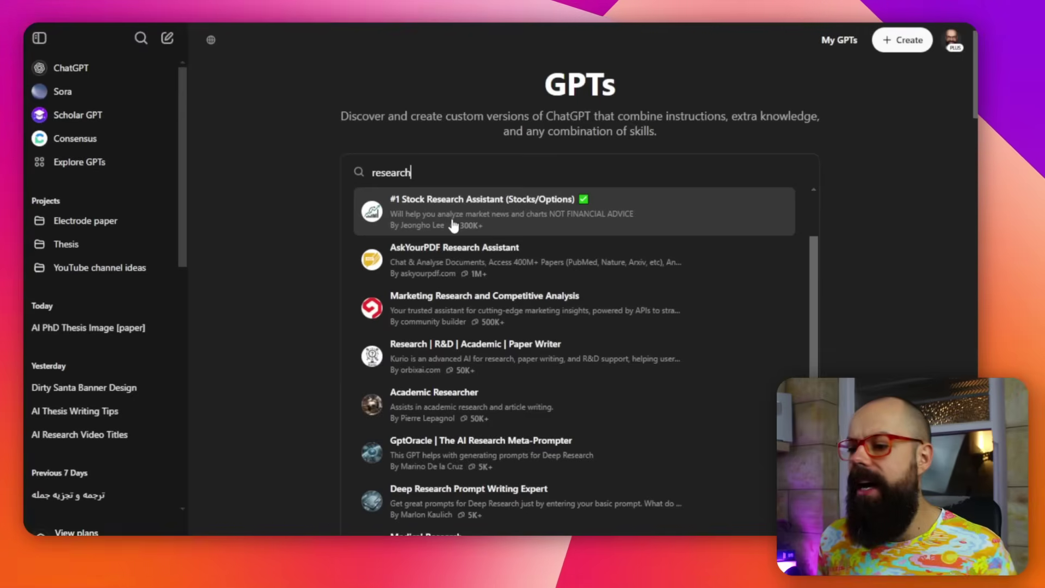
pyautogui.scroll(-1, 452, 283)
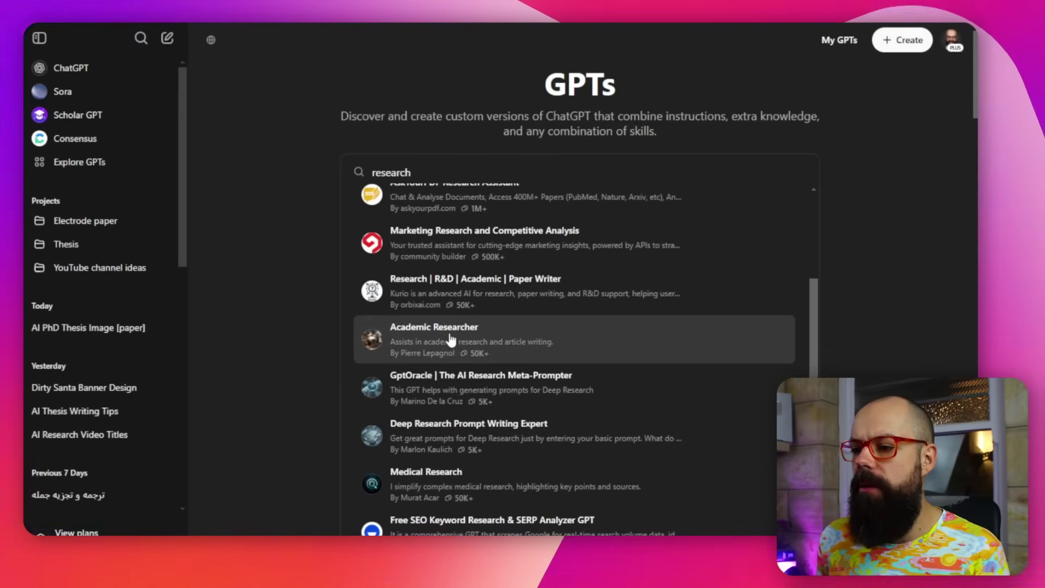
pyautogui.click(451, 340)
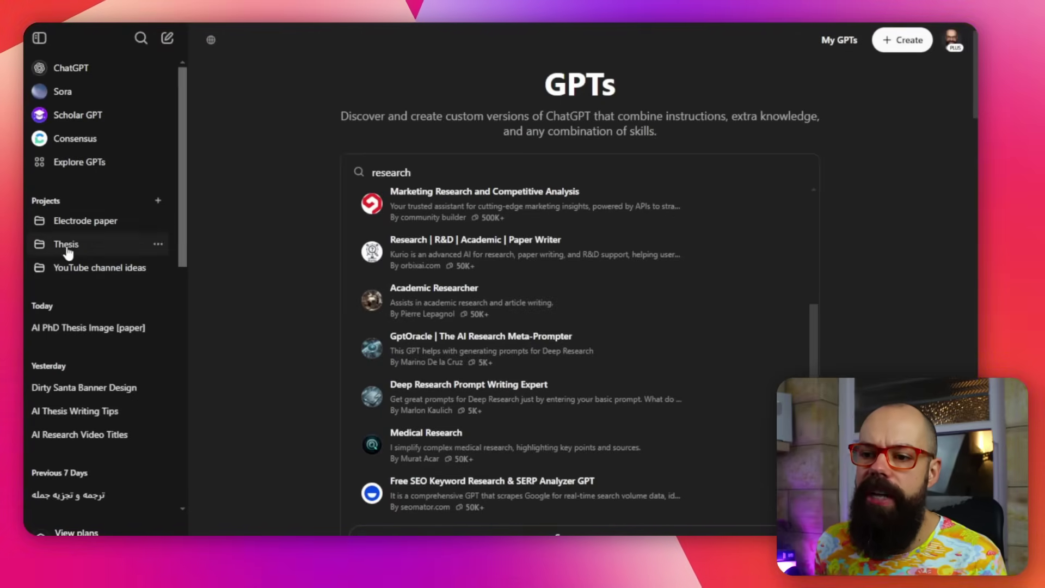
pyautogui.click(158, 201)
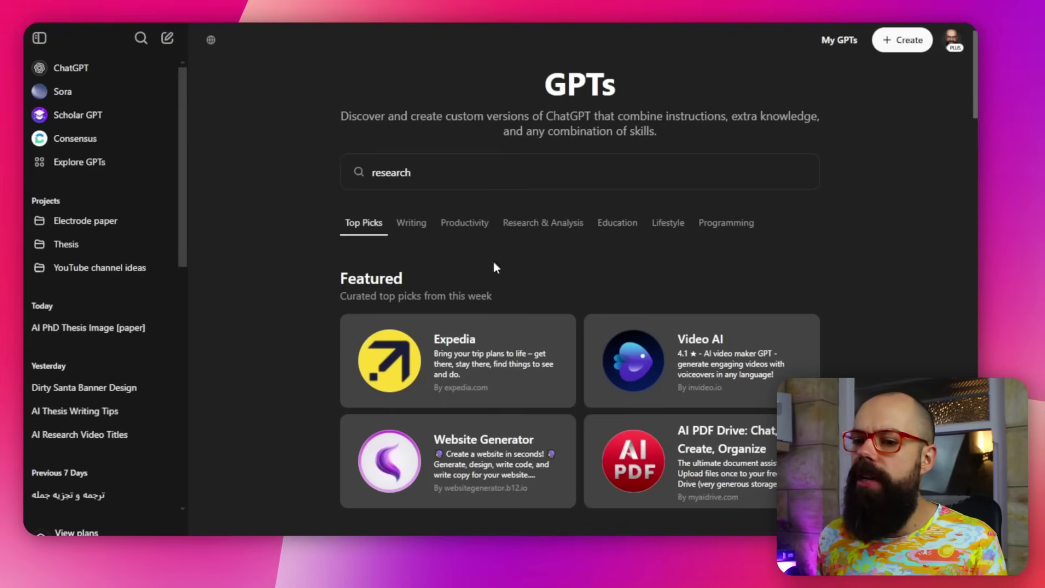
# Open the Electrode paper project and check its Add files options
pyautogui.click(91, 228)
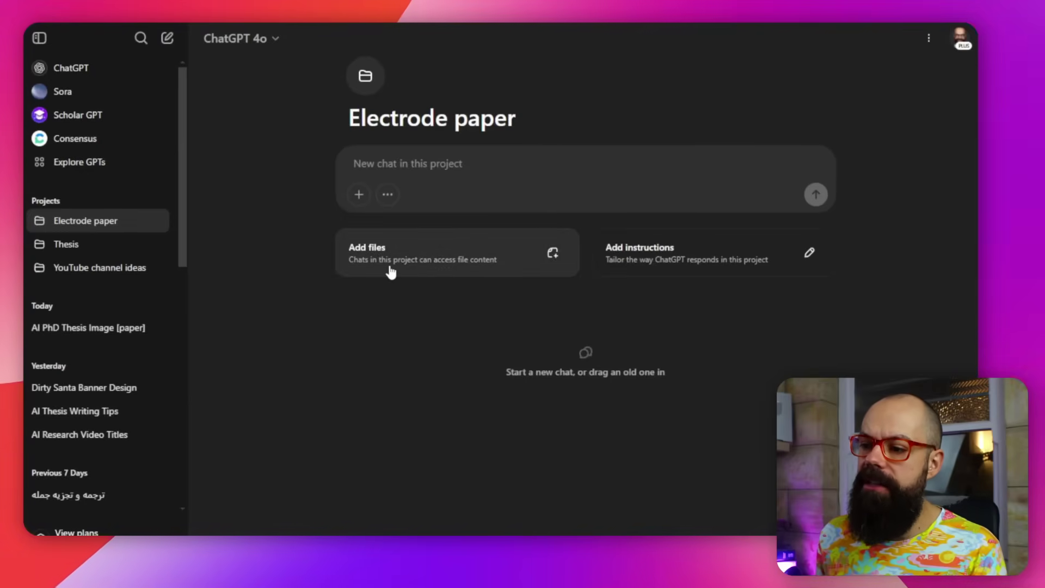
pyautogui.click(488, 263)
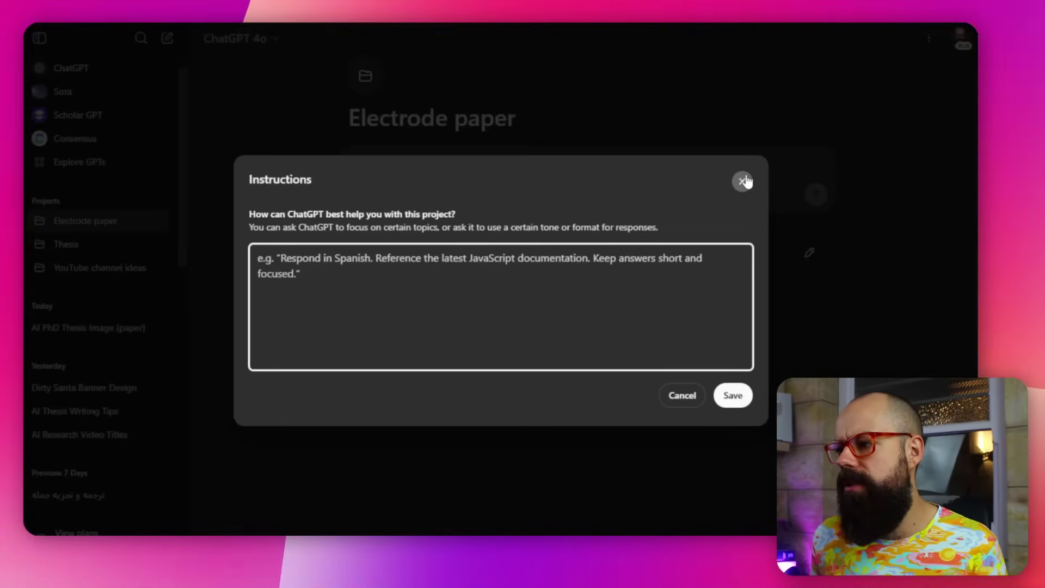
# Close the empty project instructions and expand the YouTube title prompt snippet into the chat
pyautogui.click(743, 181)
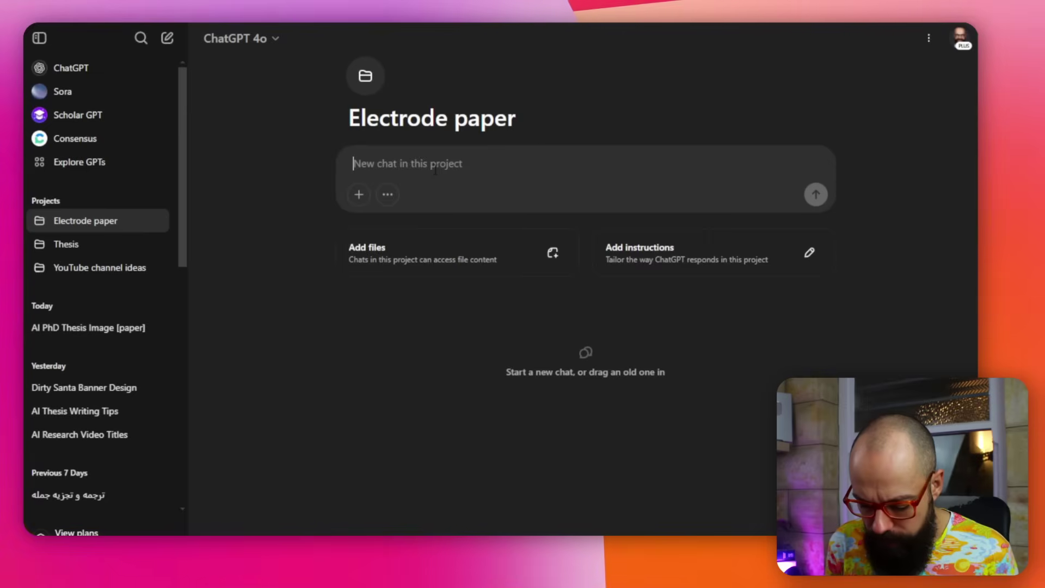
pyautogui.write('/')
pyautogui.press('Escape')
pyautogui.hotkey('ctrl', 'v')
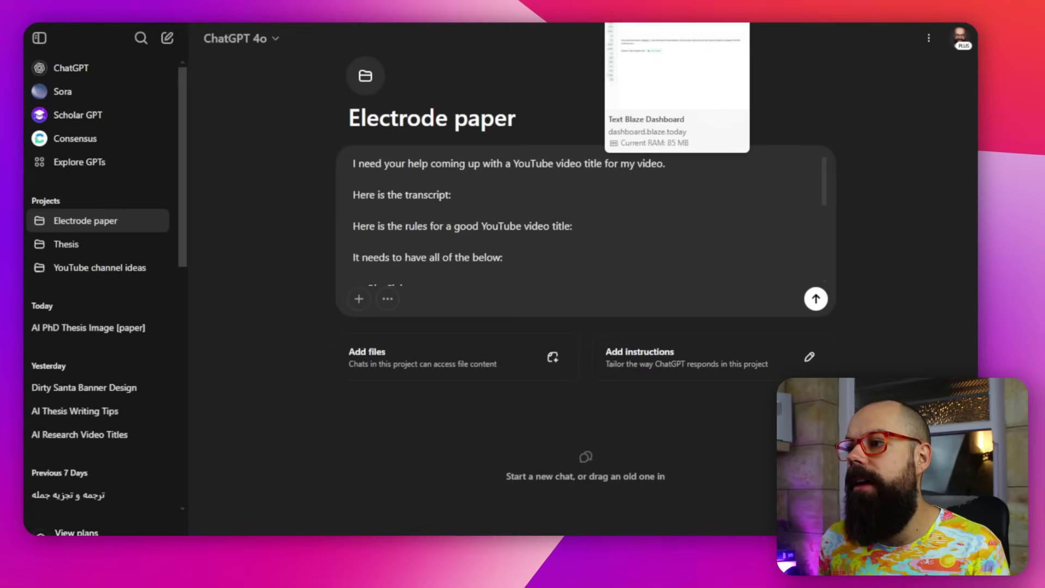
pyautogui.scroll(-5, 480, 223)
pyautogui.scroll(2, 480, 223)
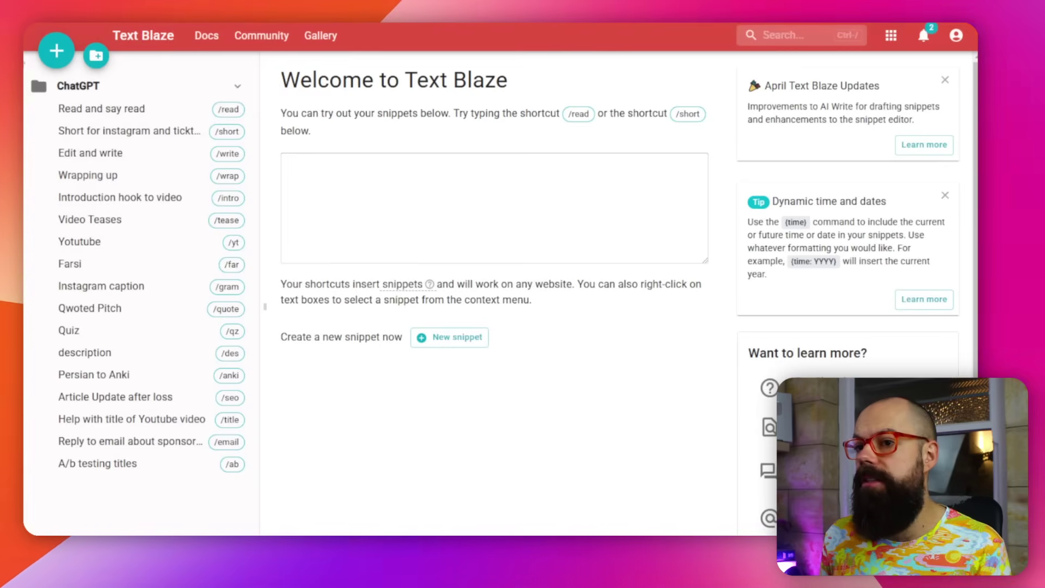
# Create a new Text Blaze snippet with shortcut /do and start writing its text
pyautogui.click(54, 54)
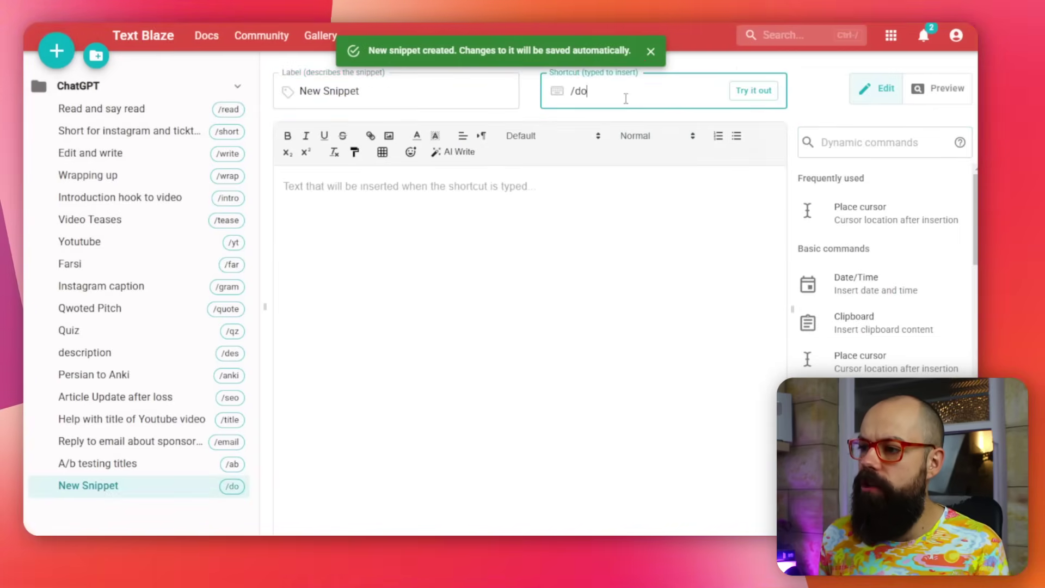
pyautogui.click(557, 206)
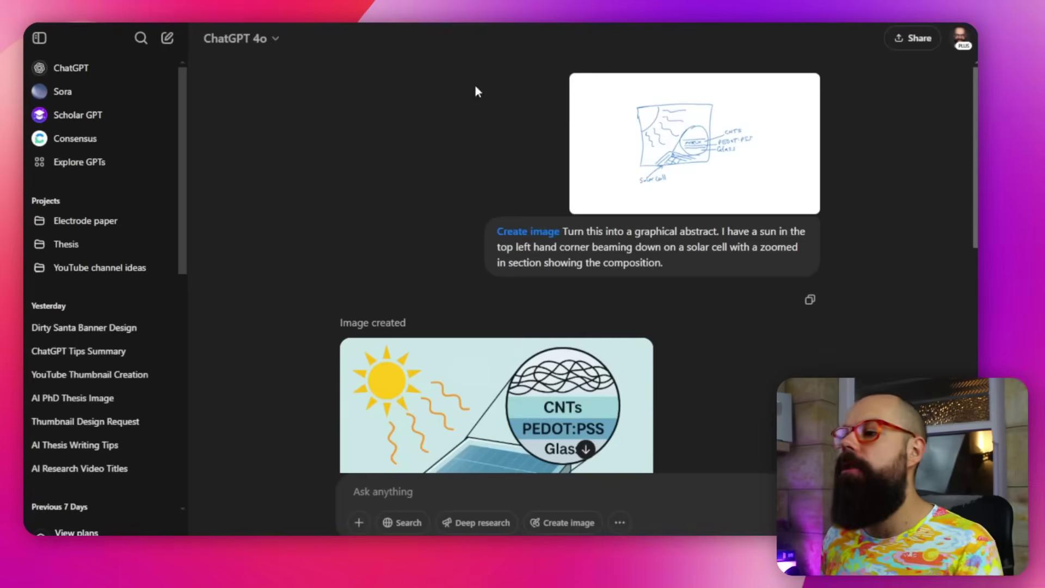
# View the hand-drawn solar cell sketch and the generated graphical abstract full size, then reopen the sketch
pyautogui.click(734, 117)
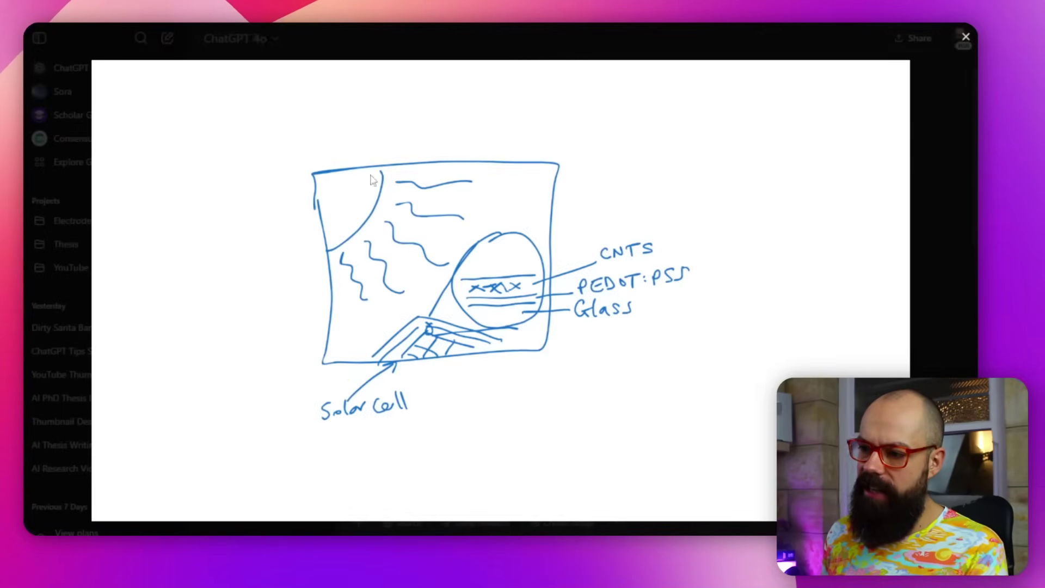
pyautogui.click(928, 196)
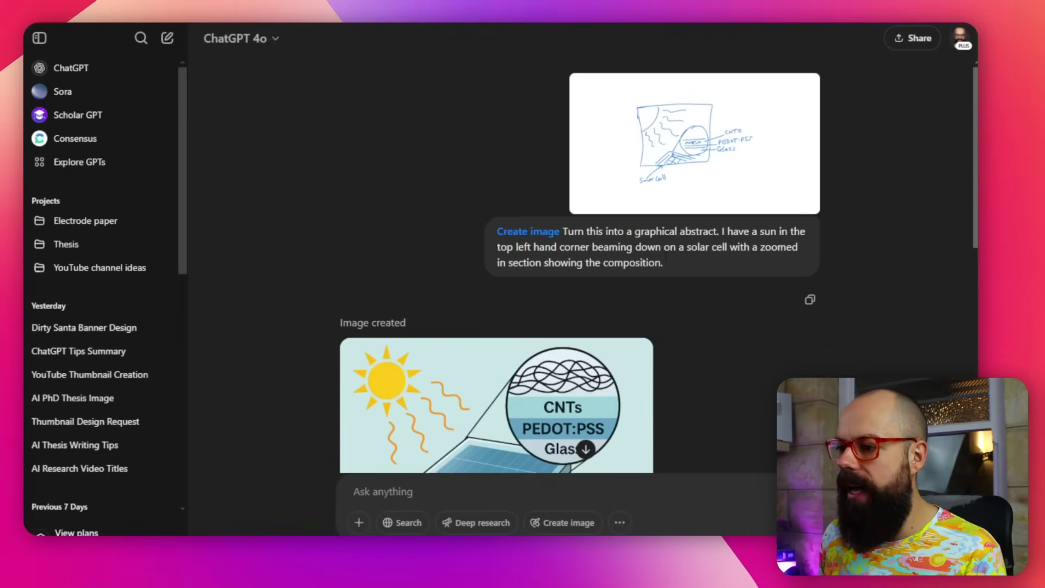
pyautogui.scroll(-5, 929, 196)
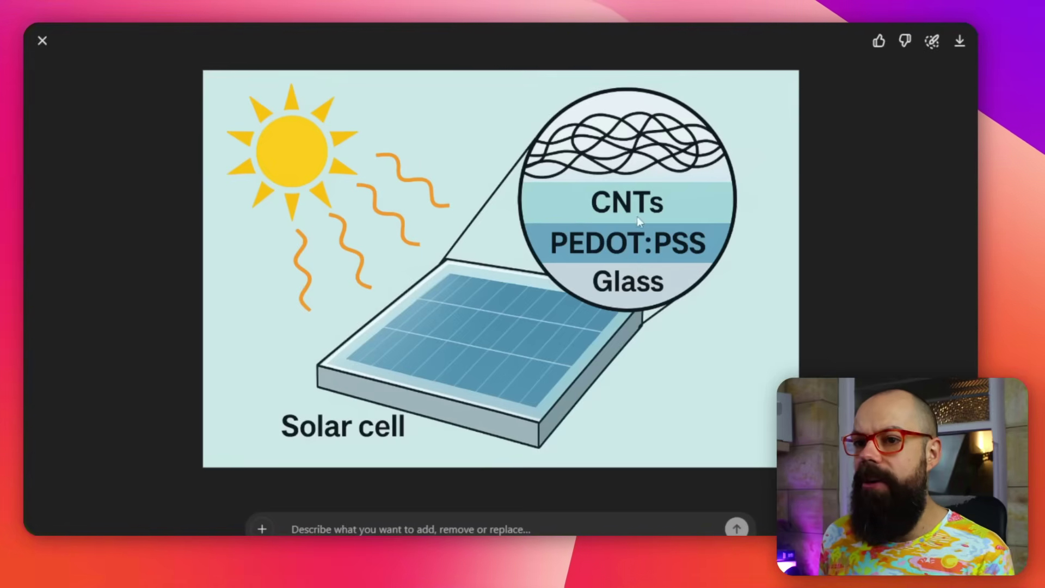
pyautogui.click(42, 40)
pyautogui.scroll(10, 589, 254)
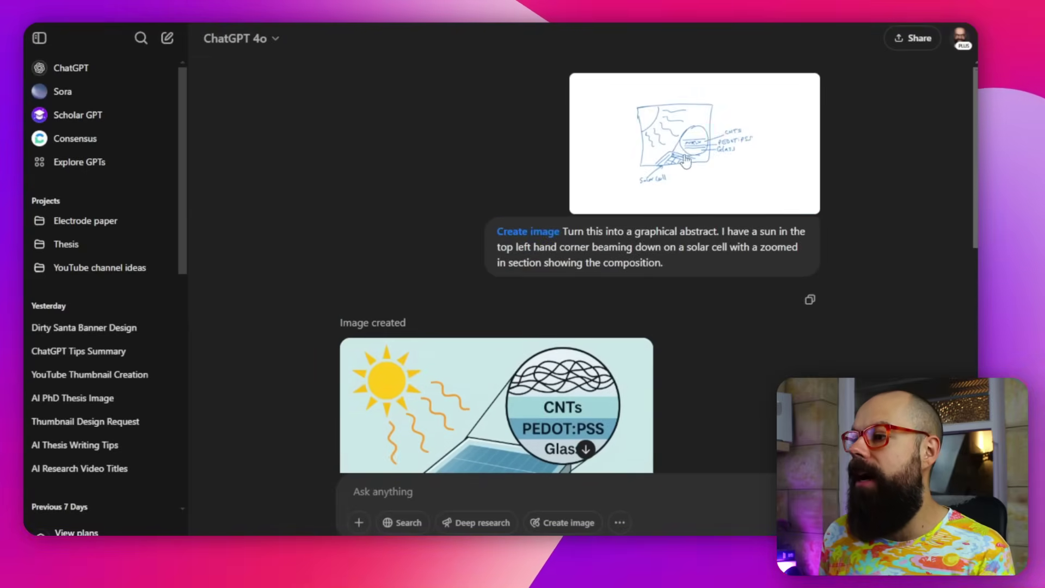
pyautogui.click(688, 158)
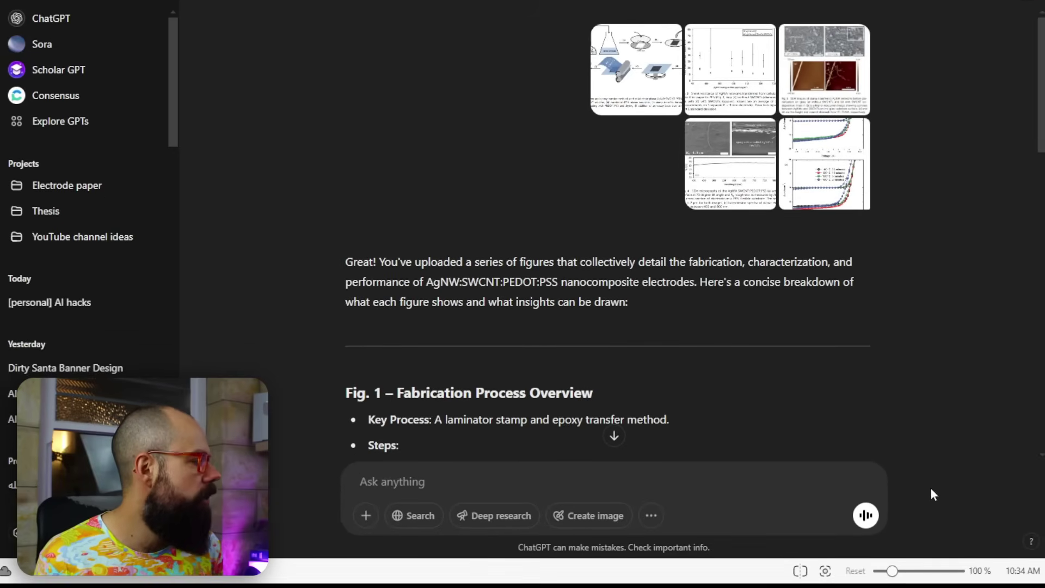
# Try capturing the figure thumbnails and summary, cancel it, and enlarge the Fig. 1 thumbnail
pyautogui.click(825, 571)
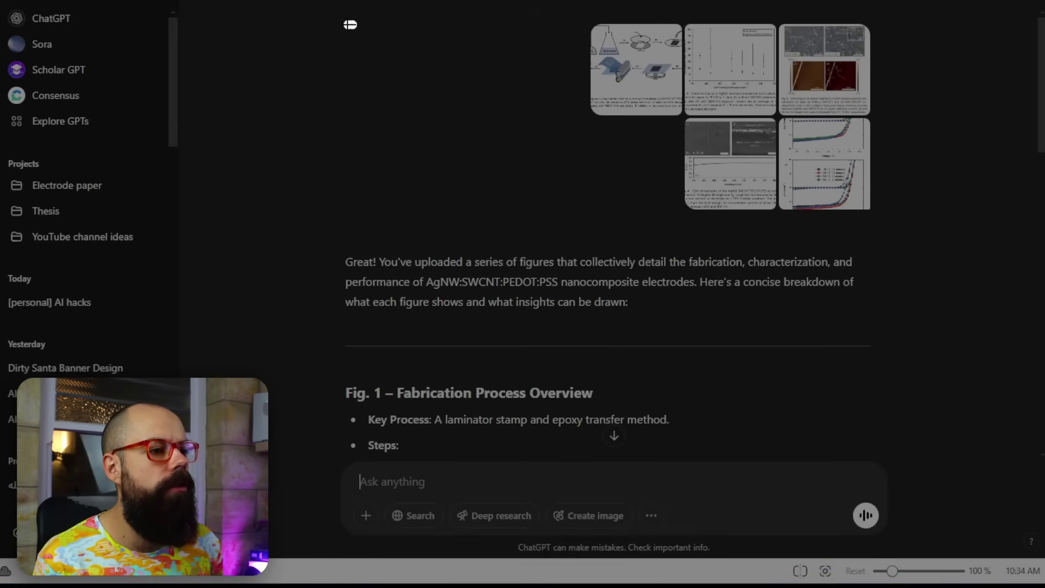
pyautogui.moveTo(349, 25); pyautogui.dragTo(908, 378)
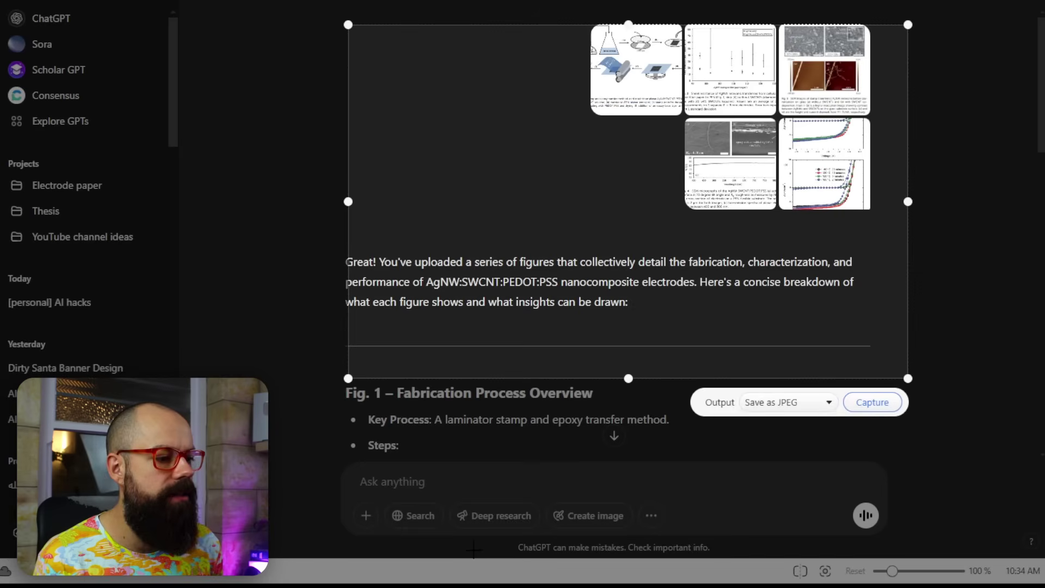
pyautogui.press('Escape')
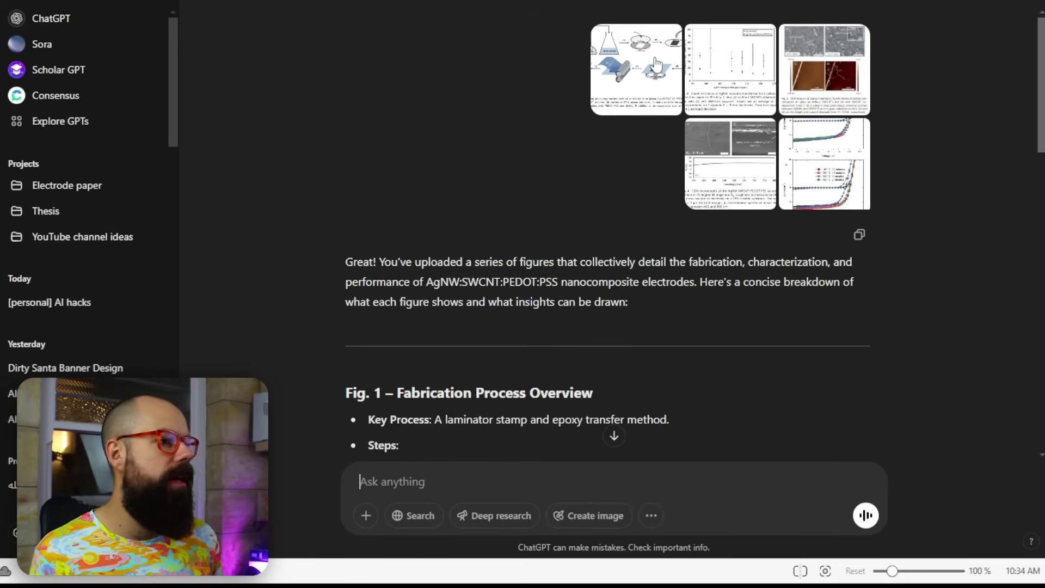
pyautogui.click(656, 65)
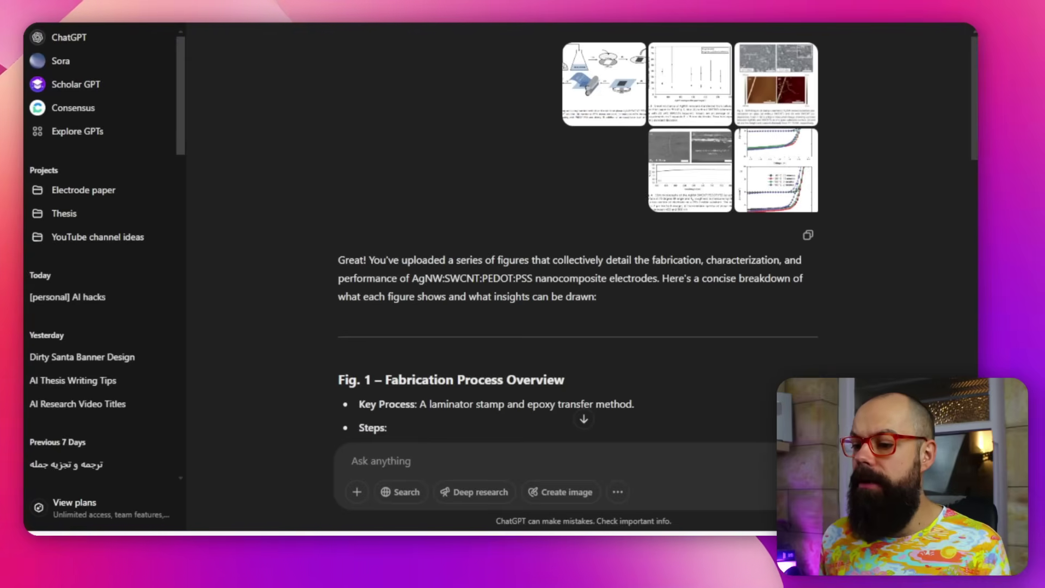
# Choose upload from computer and scroll through the Pictures folder thumbnails
pyautogui.click(366, 493)
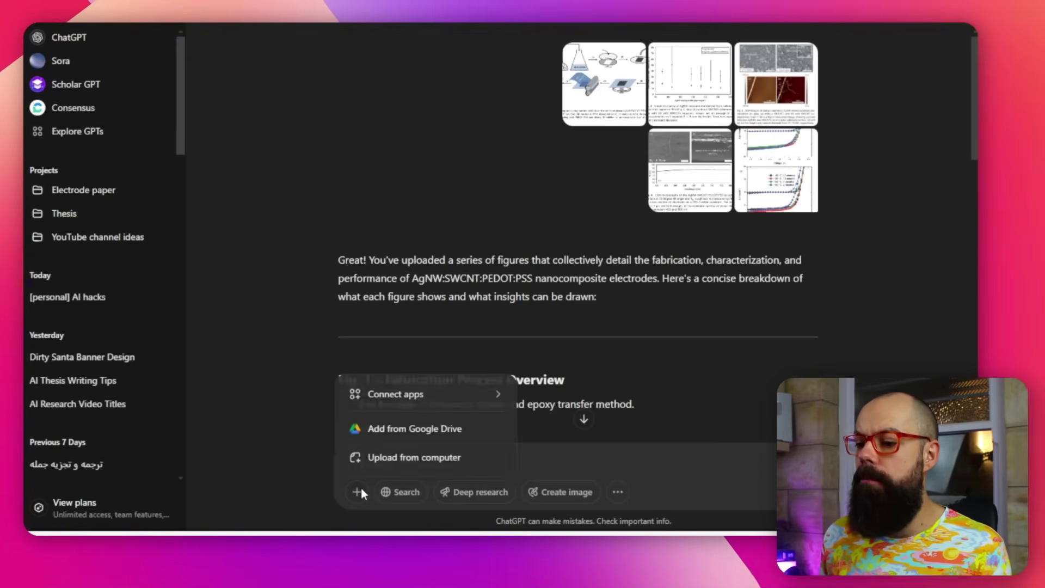
pyautogui.click(366, 457)
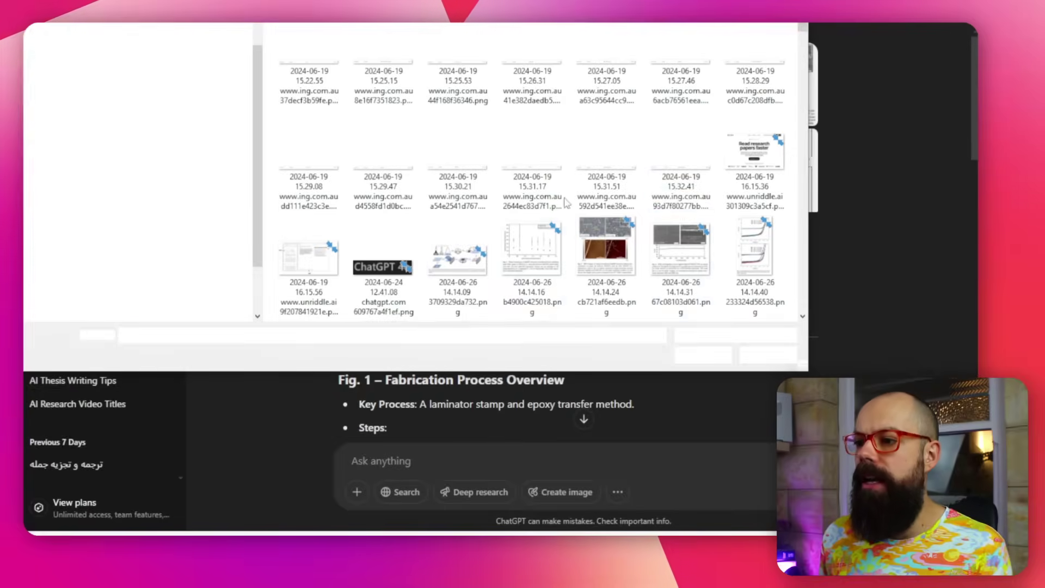
pyautogui.scroll(-15, 604, 182)
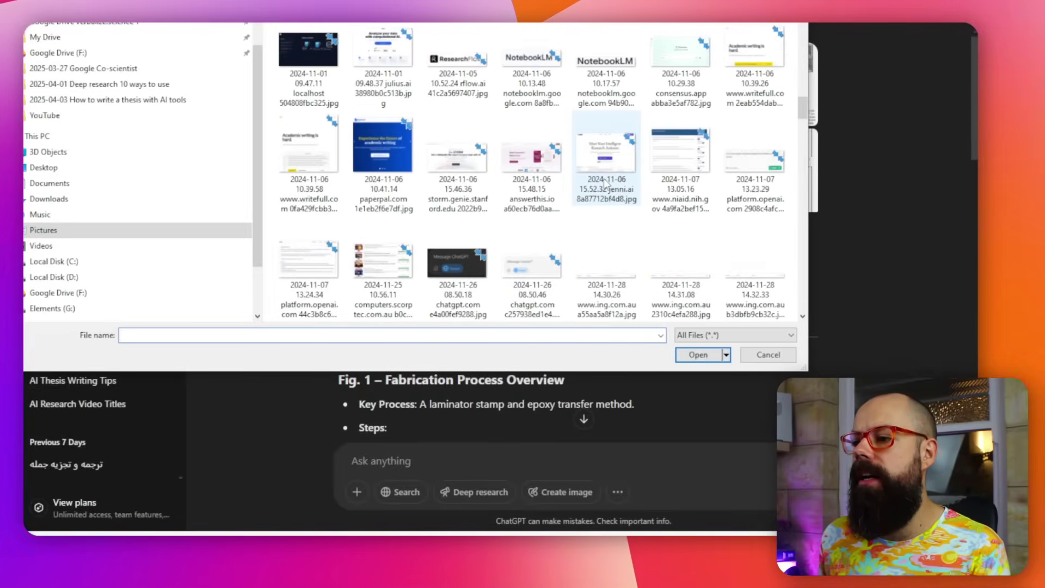
pyautogui.scroll(-5, 604, 182)
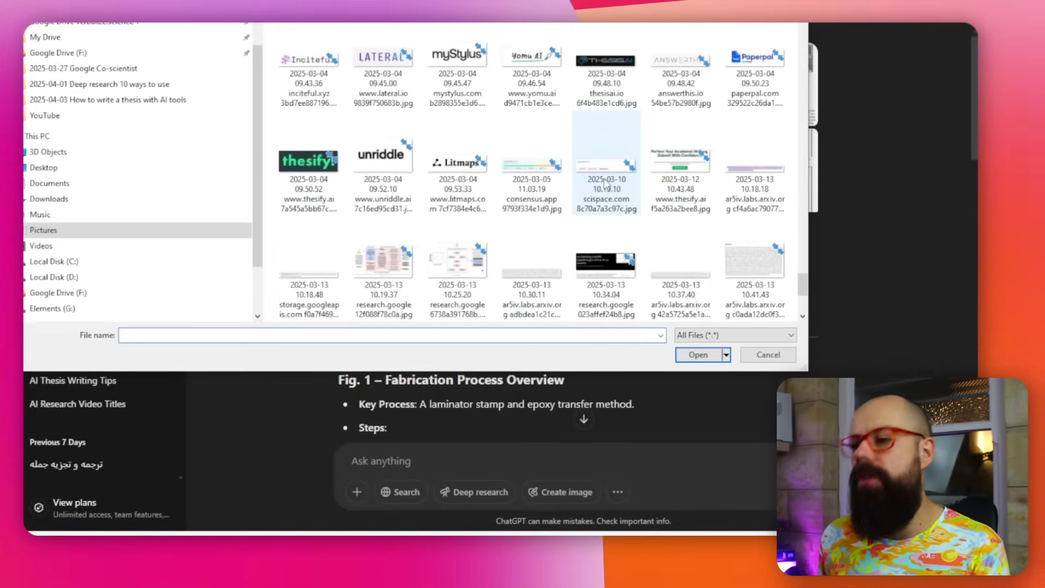
pyautogui.scroll(-3, 604, 182)
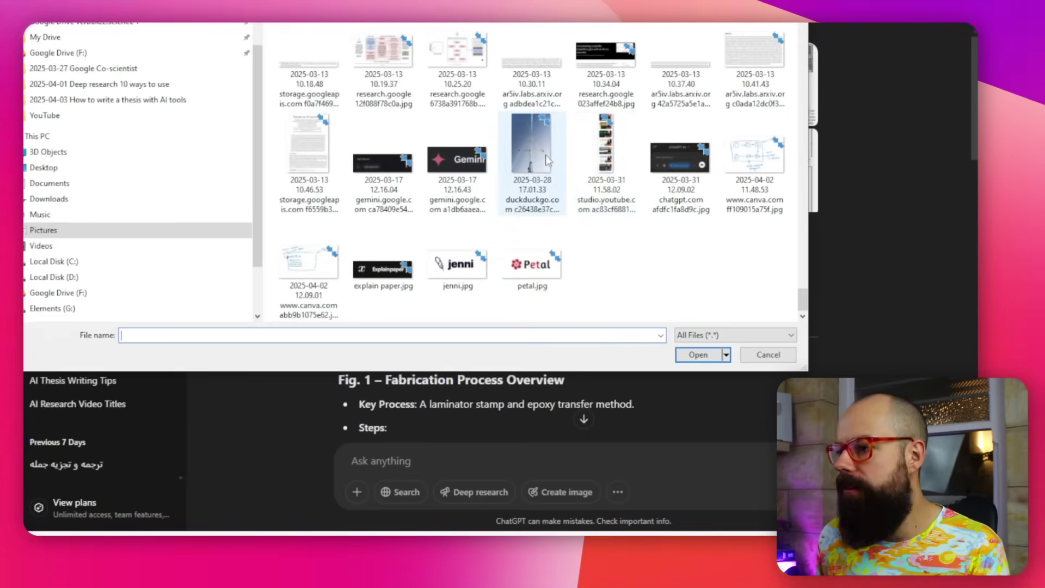
pyautogui.scroll(3, 547, 160)
pyautogui.scroll(10, 547, 161)
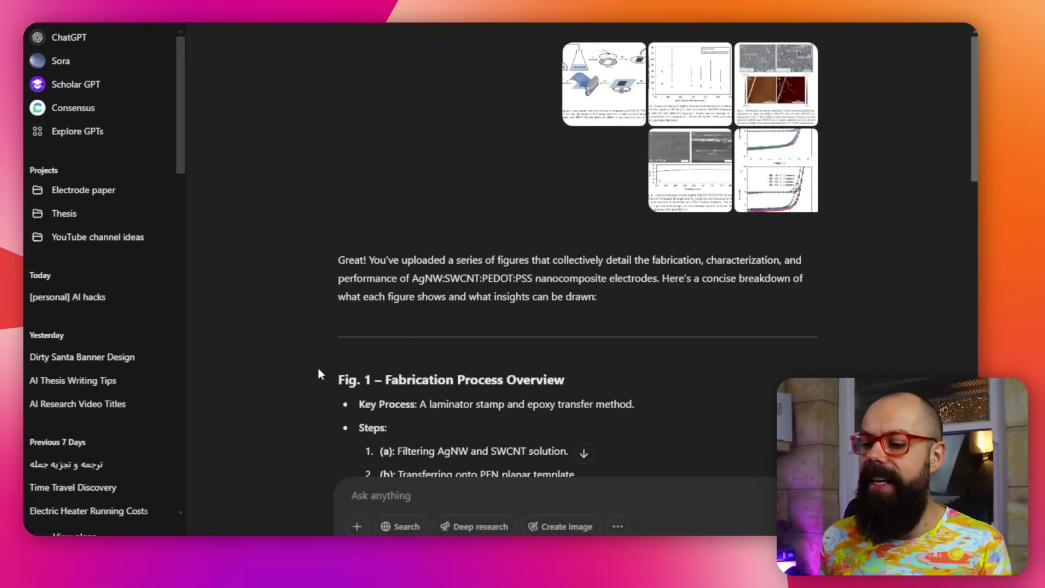
# Dismiss the file picker and return to the uploaded figures and ChatGPT's figure-by-figure analysis
pyautogui.moveTo(385, 444)
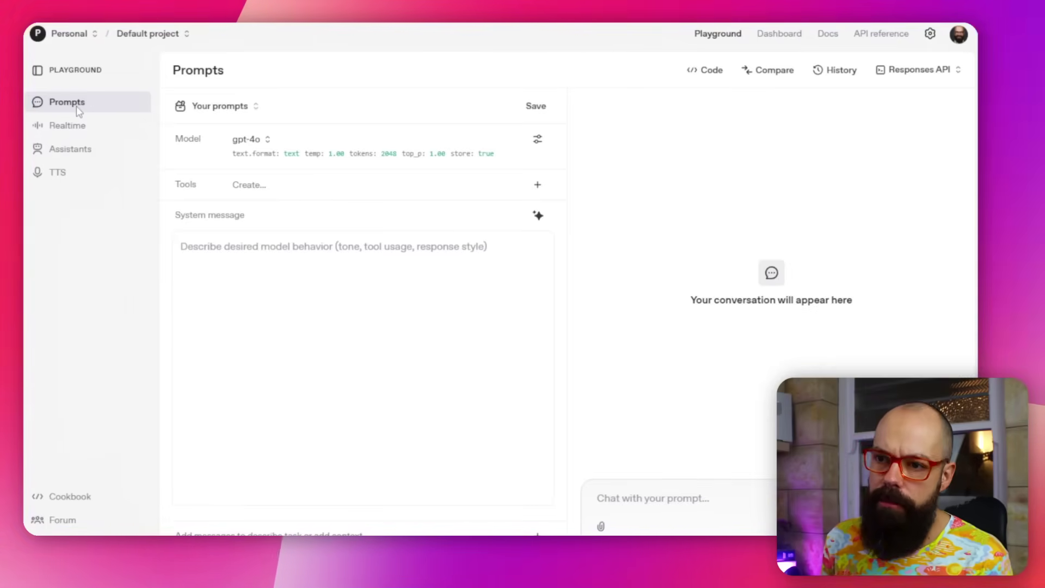
# Browse the Playground's Realtime and Assistants pages, finishing on Text to speech
pyautogui.click(77, 130)
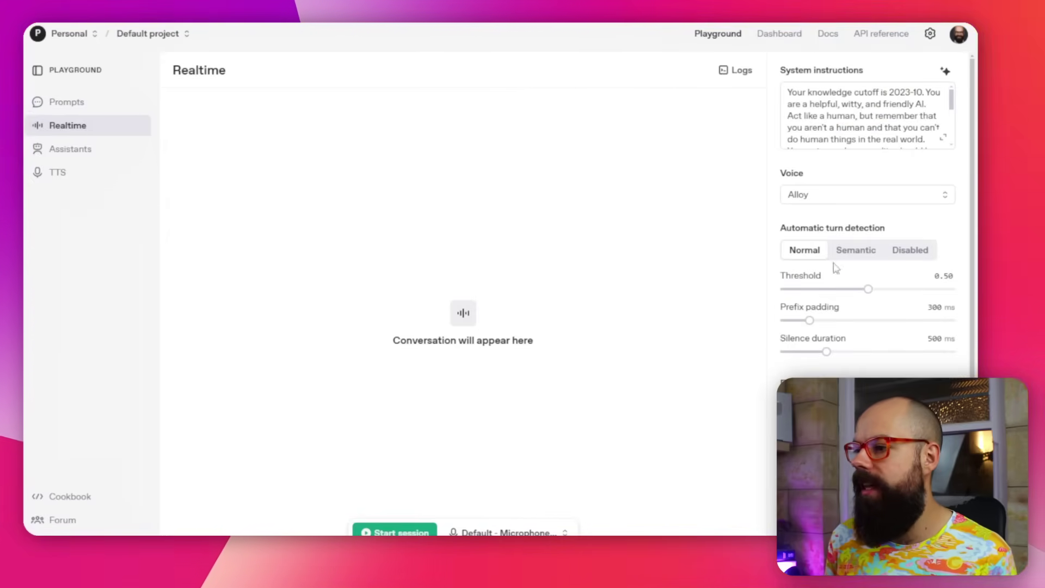
pyautogui.click(68, 151)
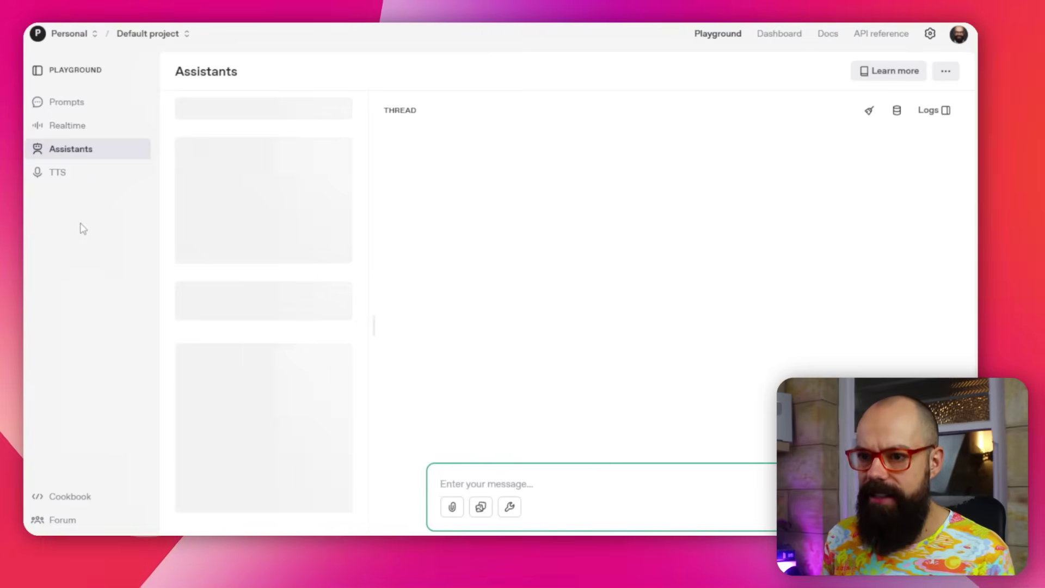
pyautogui.click(66, 181)
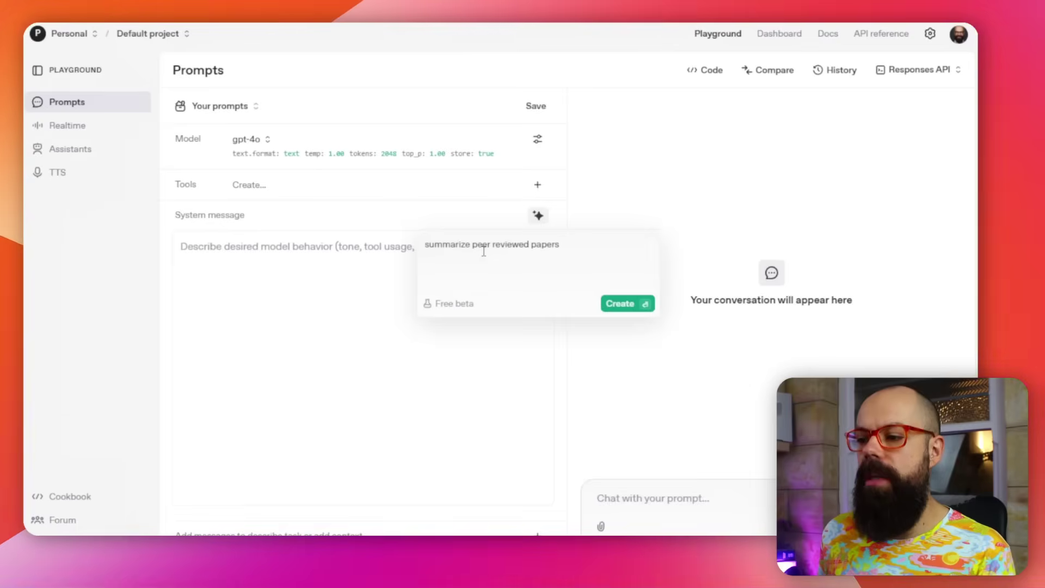
# Generate a system message from the description 'summarize peer reviewed papers'
pyautogui.click(630, 303)
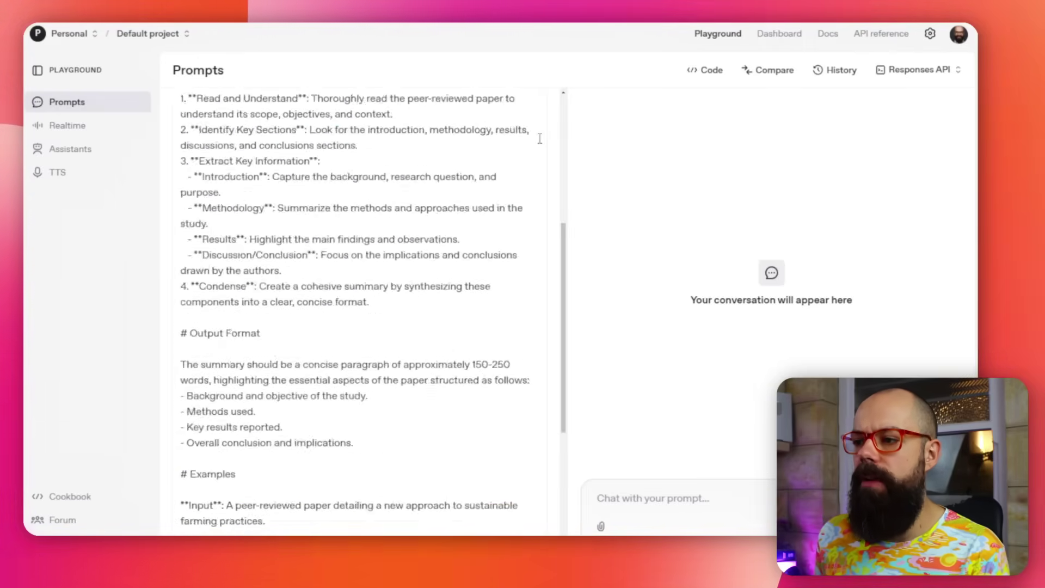
# Reset the model temperature to 1.00 and review the generated paper-summary system message
pyautogui.click(530, 139)
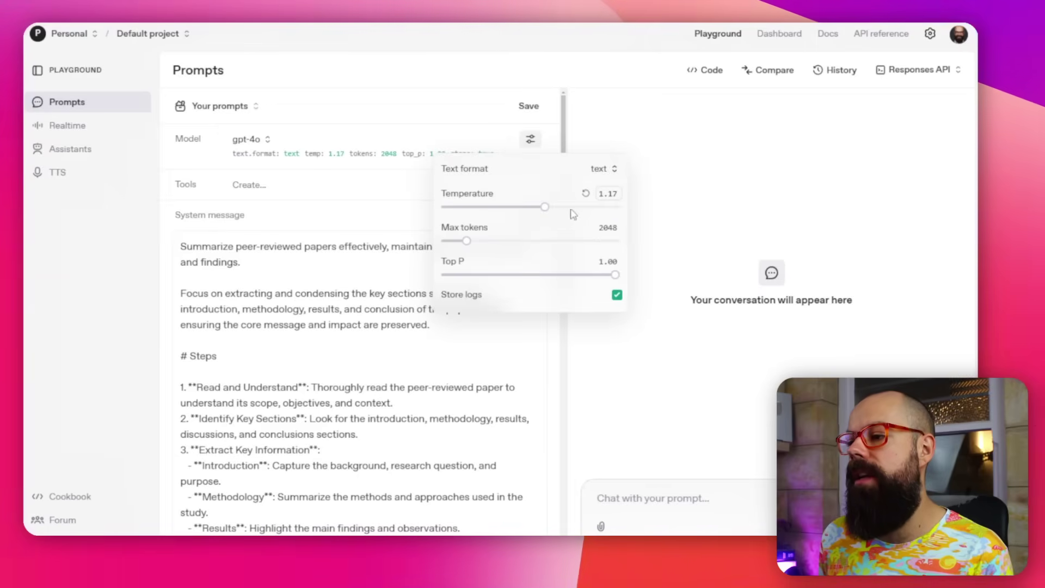
pyautogui.click(586, 194)
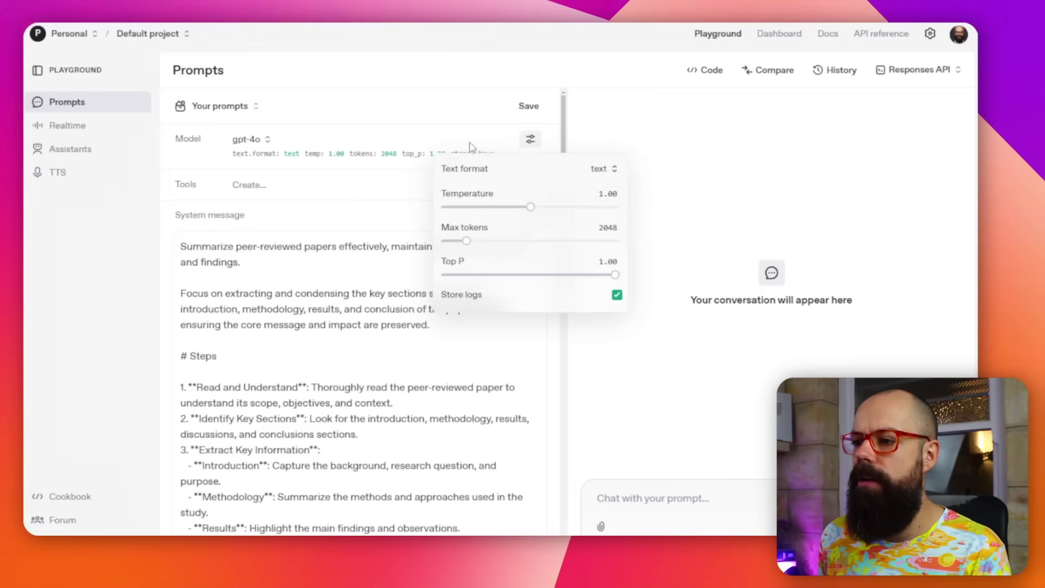
pyautogui.click(408, 226)
pyautogui.scroll(-3, 381, 234)
pyautogui.scroll(3, 345, 236)
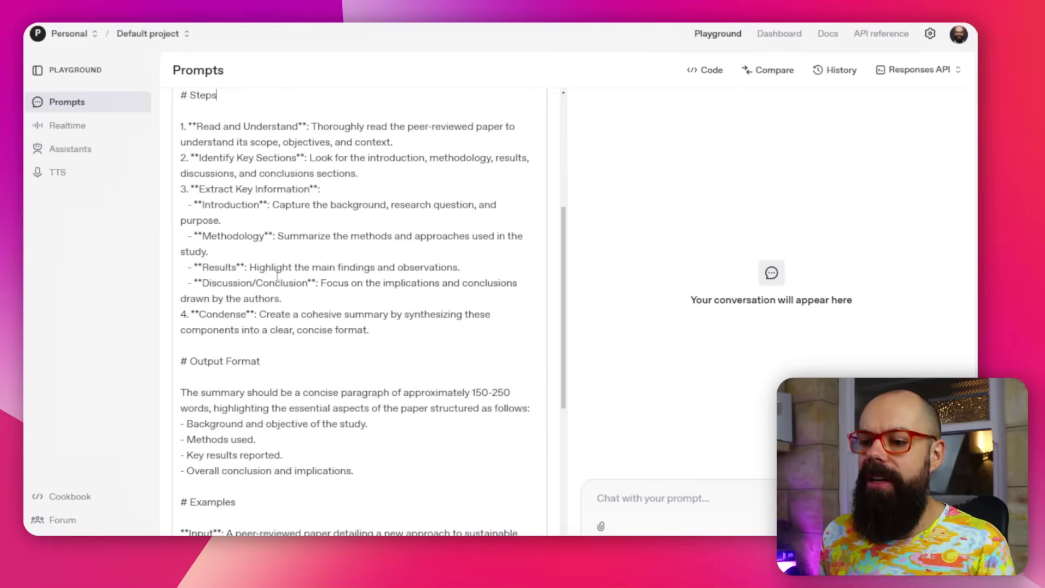
pyautogui.scroll(-5, 271, 284)
pyautogui.scroll(-4, 273, 294)
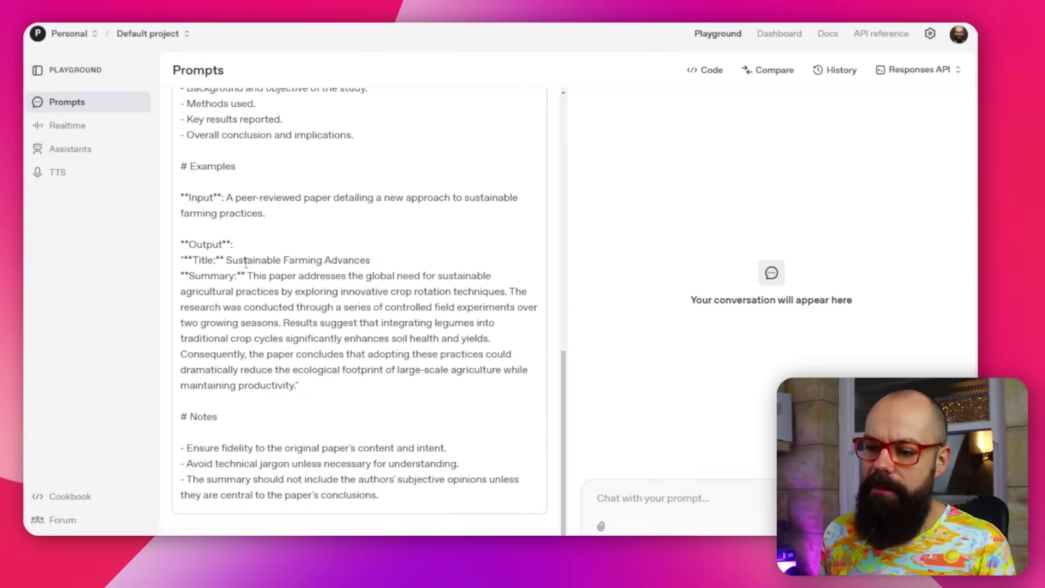
pyautogui.scroll(15, 332, 326)
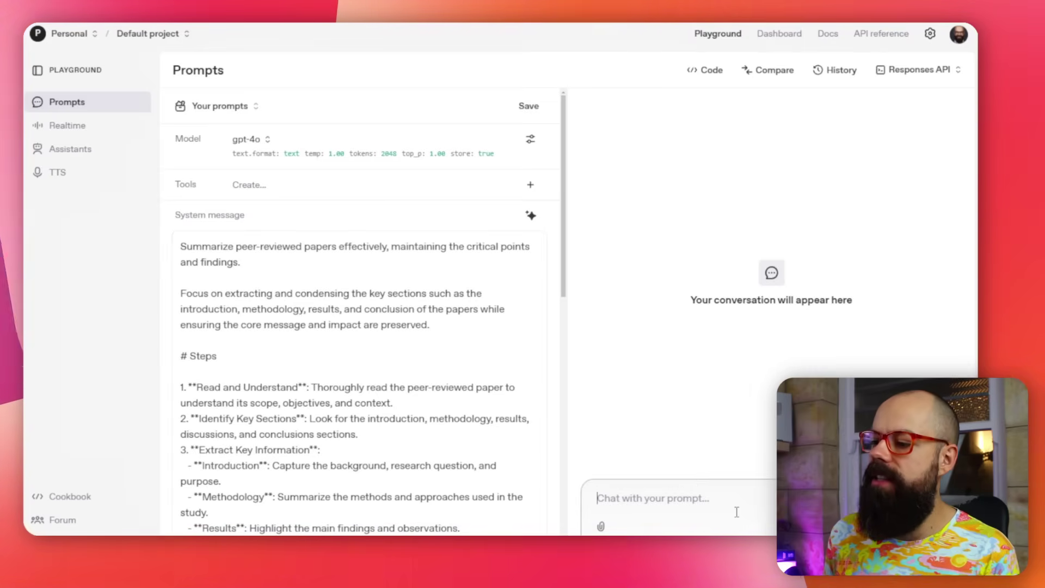
# Open the PhD Assistant and review its instructions, gpt-4-1106-preview model and File Search setup
pyautogui.click(82, 128)
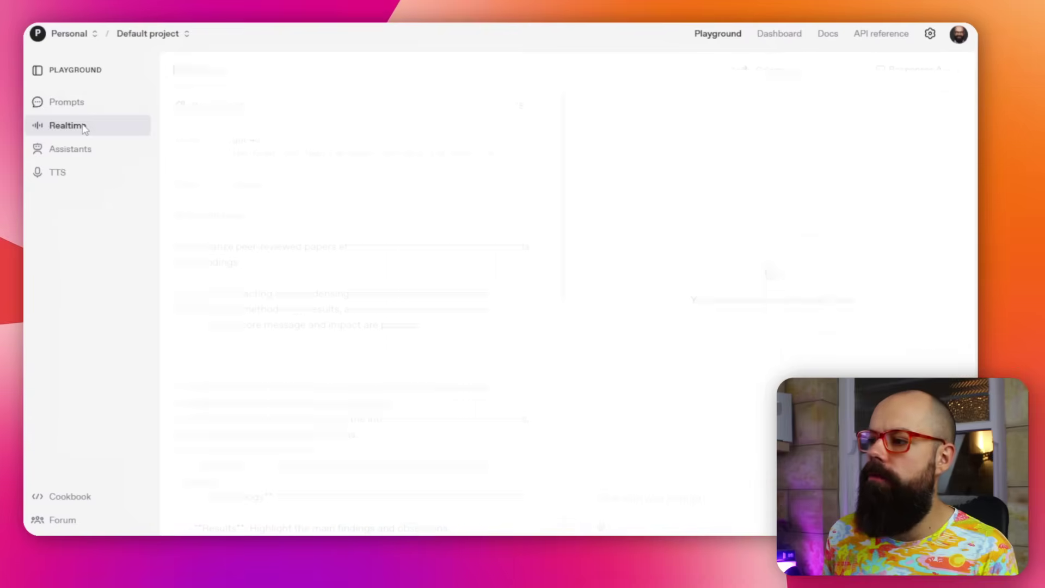
pyautogui.click(87, 152)
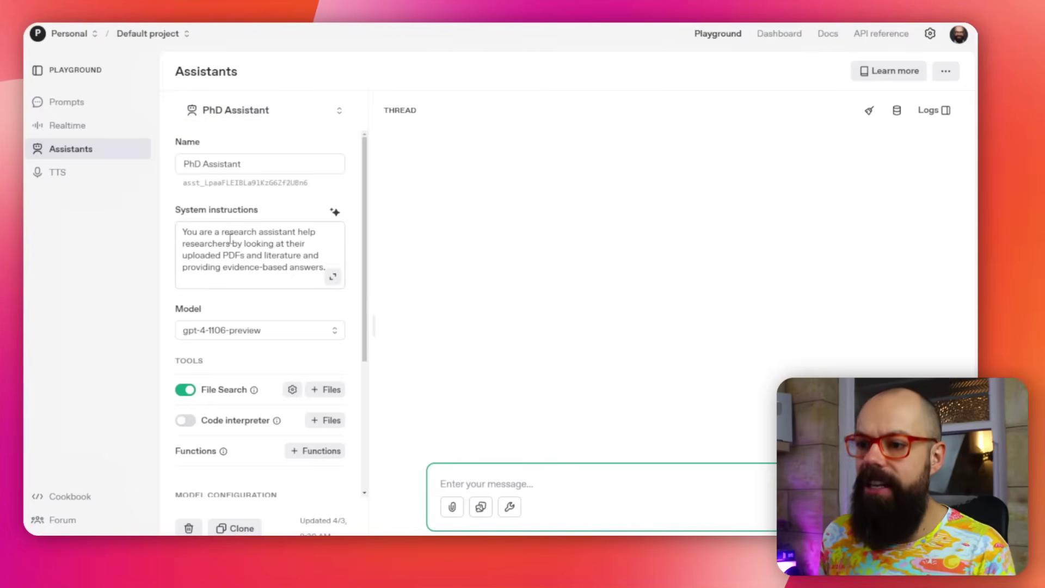
pyautogui.click(337, 212)
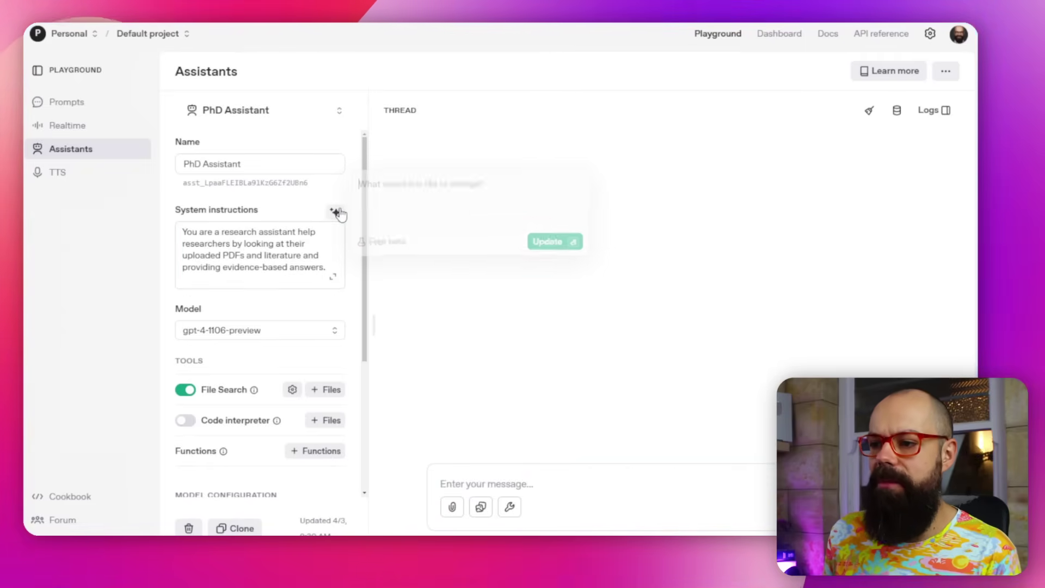
pyautogui.click(176, 323)
pyautogui.scroll(-3, 250, 305)
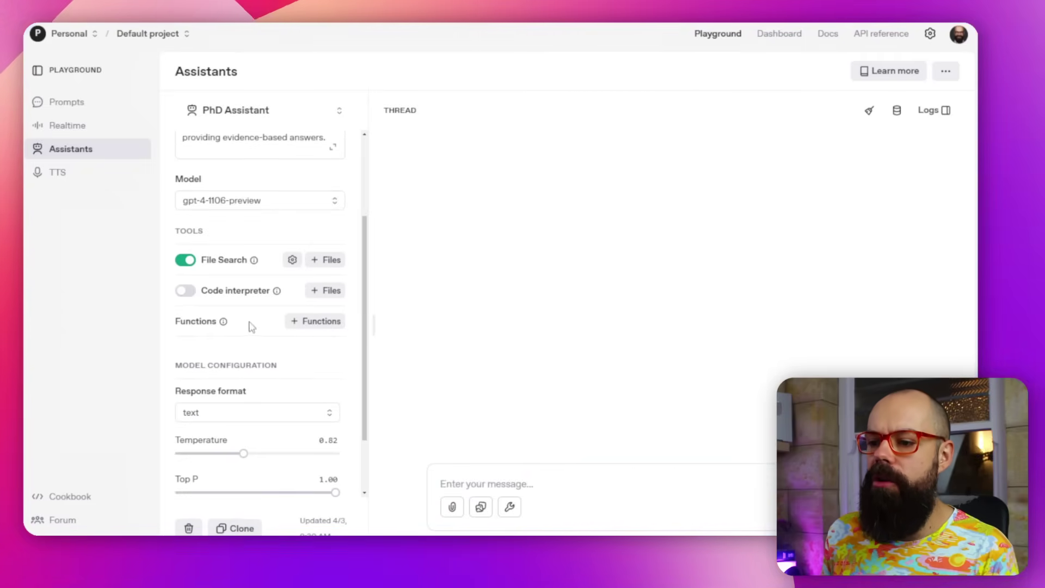
pyautogui.moveTo(235, 270)
pyautogui.scroll(-2, 231, 250)
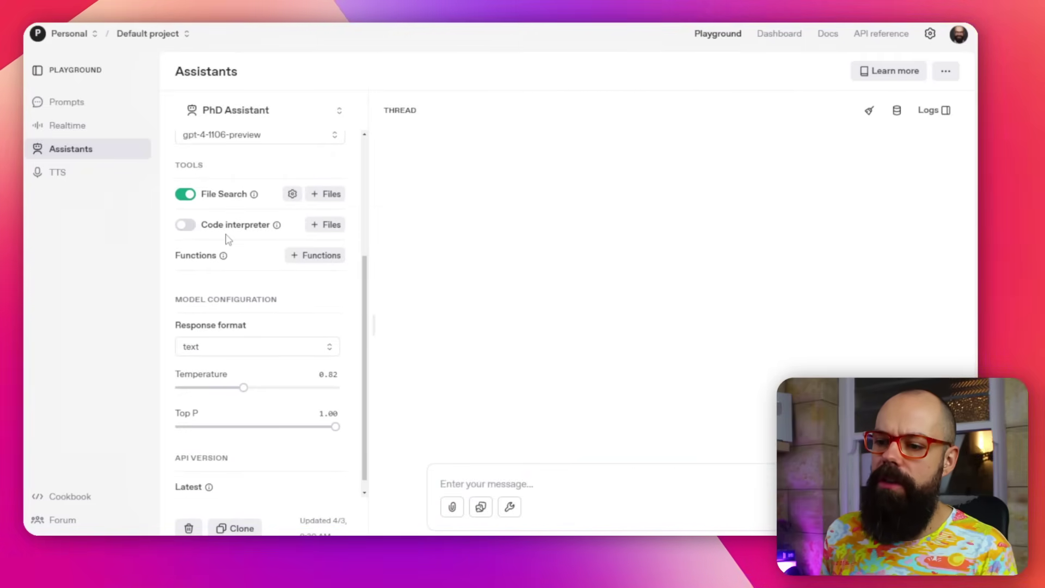
pyautogui.scroll(5, 256, 310)
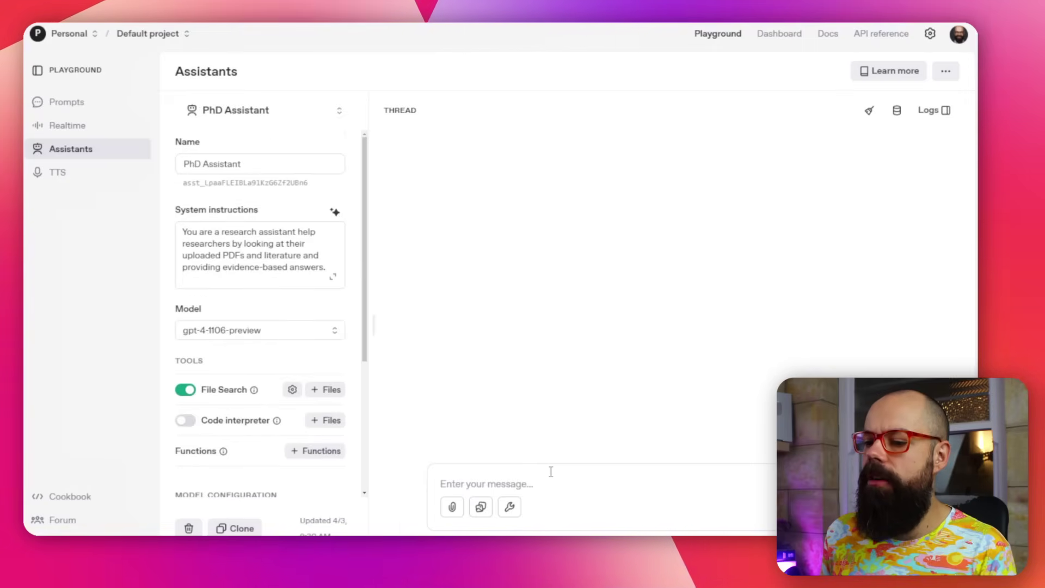